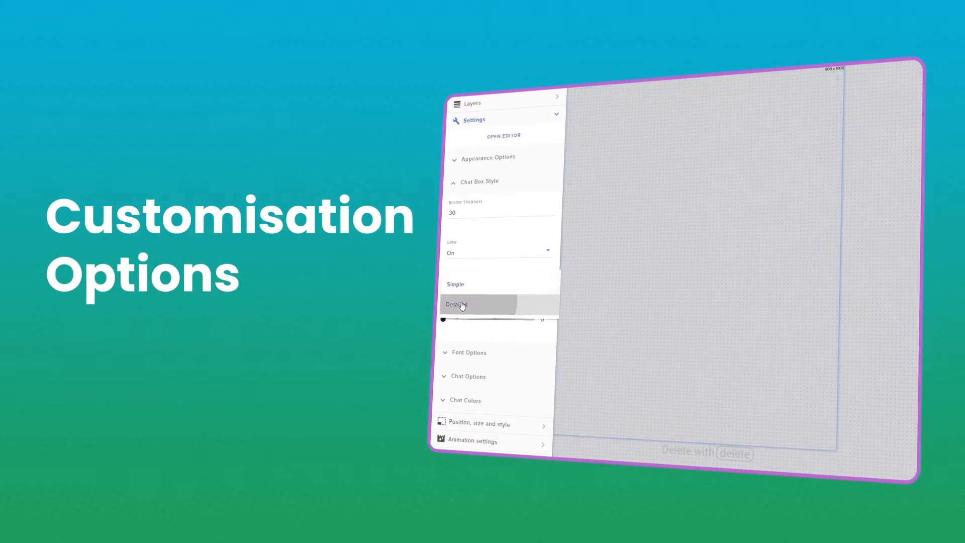
pyautogui.moveTo(442, 319); pyautogui.dragTo(470, 318)
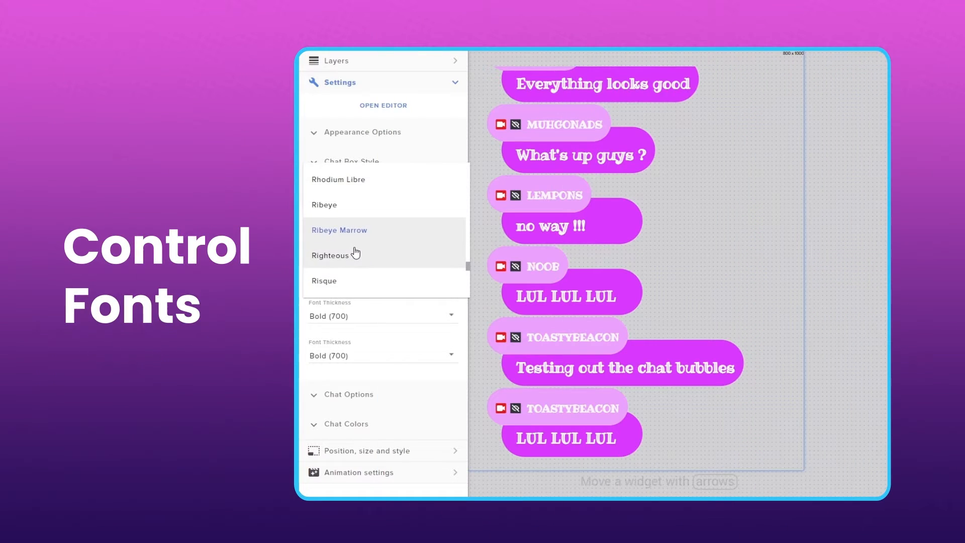
pyautogui.click(356, 254)
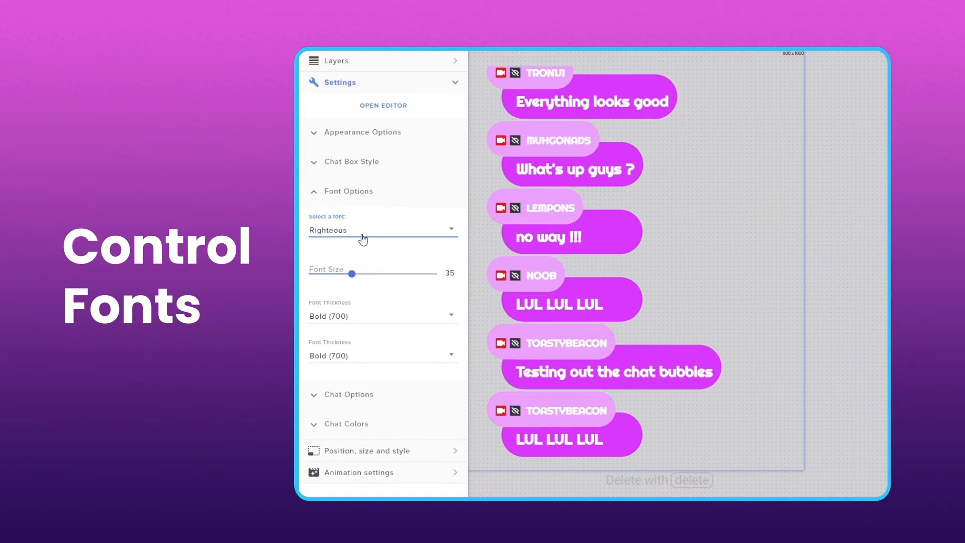
# Step: Change the chat widget's font to Sahitya and adjust its font size
pyautogui.click(363, 236)
pyautogui.scroll(-3, 373, 265)
pyautogui.click(372, 262)
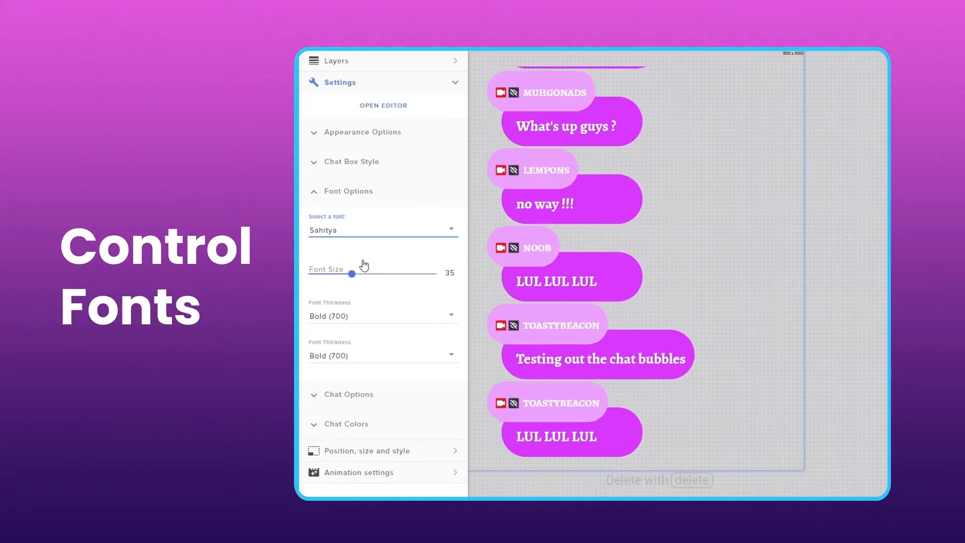
pyautogui.moveTo(378, 273); pyautogui.dragTo(322, 277)
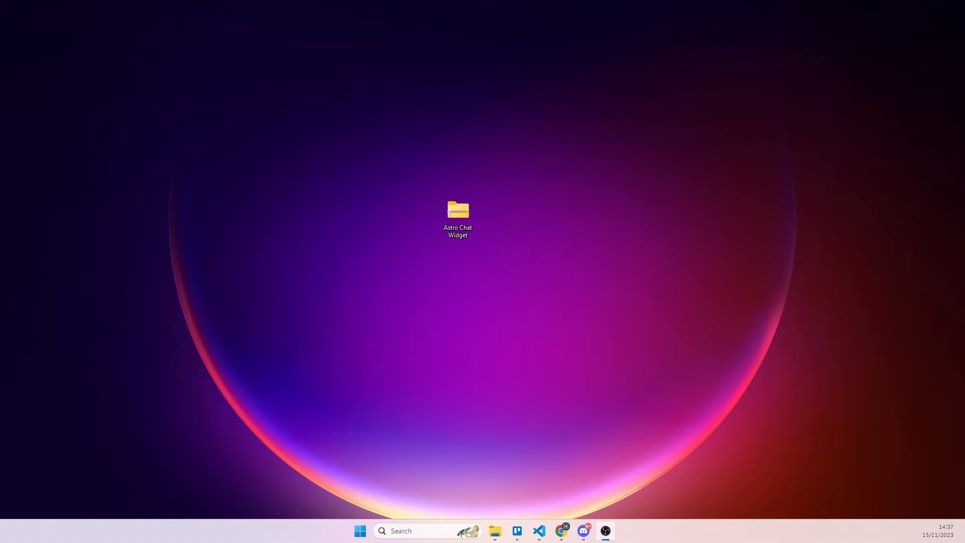
# Step: Extract the Astro Chat Widget archive on the desktop and open the extracted Astro Chat Widget folder
pyautogui.rightClick(457, 211)
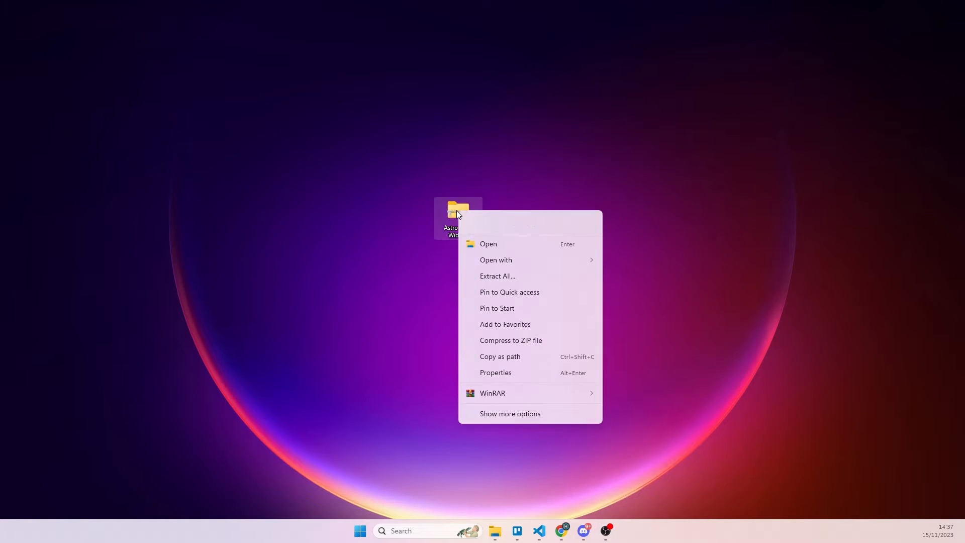
pyautogui.click(509, 274)
pyautogui.click(725, 376)
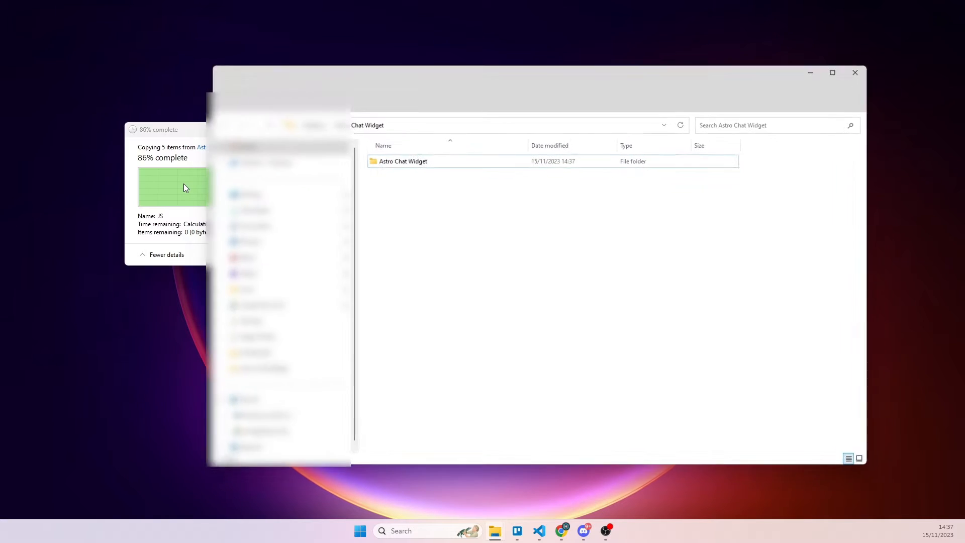
pyautogui.doubleClick(403, 160)
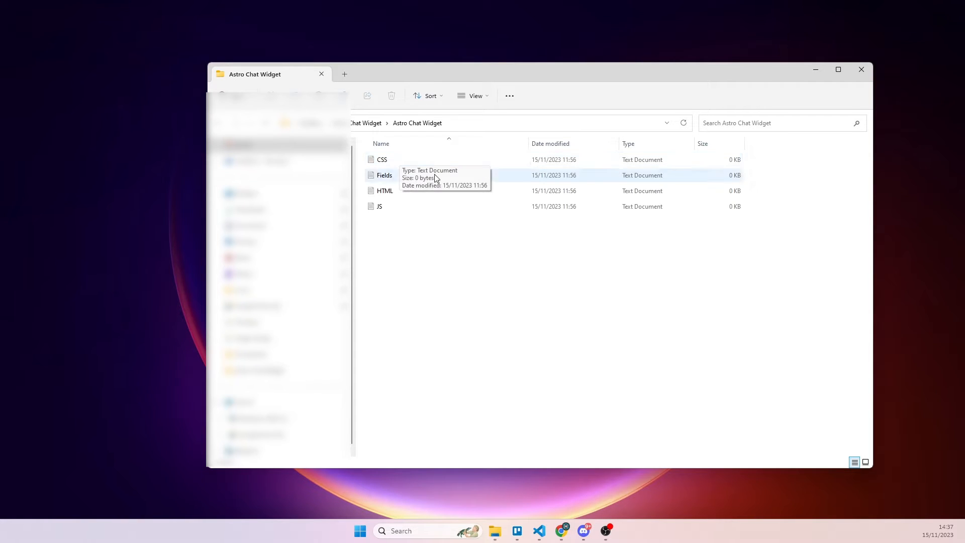
# Step: Switch to StreamElements in the browser and create a new overlay at 1080p resolution
pyautogui.hotkey('alt', 'Tab')
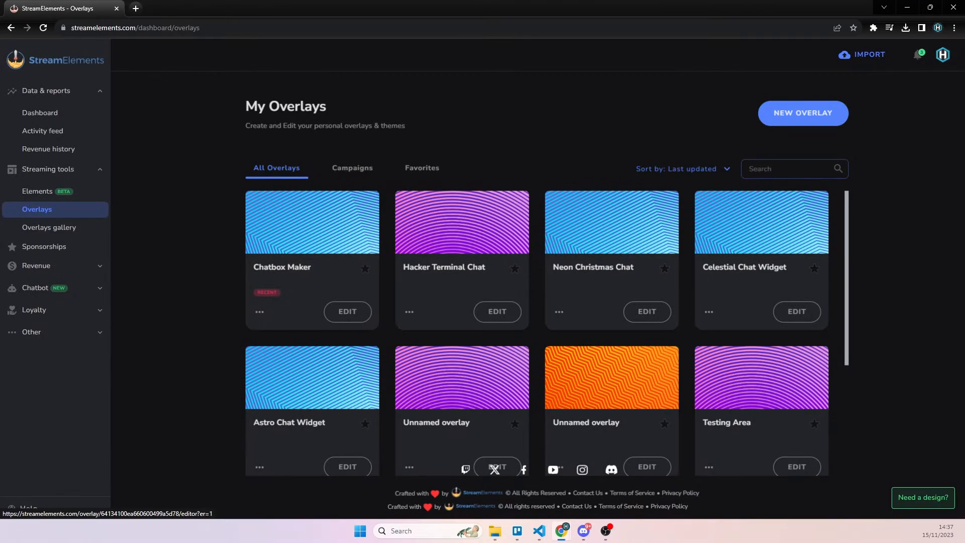
pyautogui.click(97, 170)
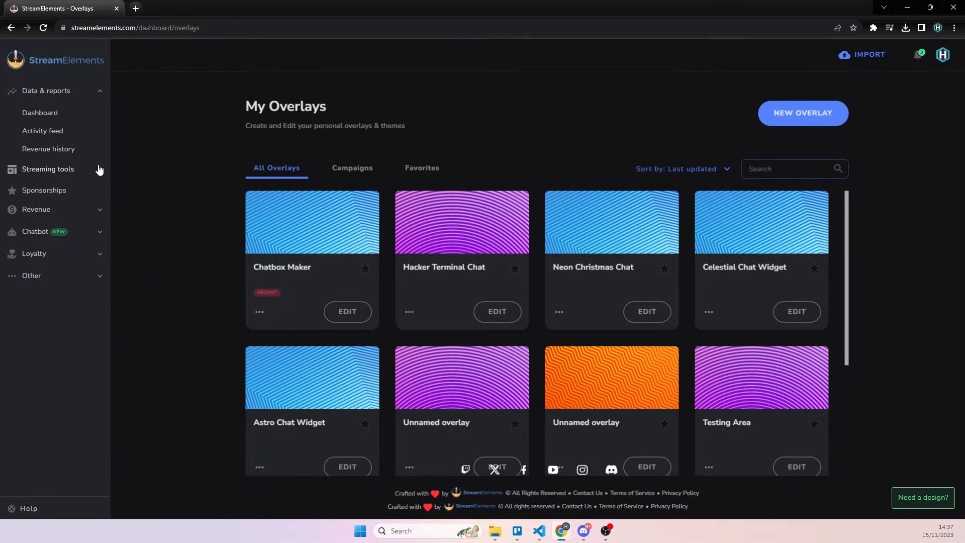
pyautogui.click(97, 170)
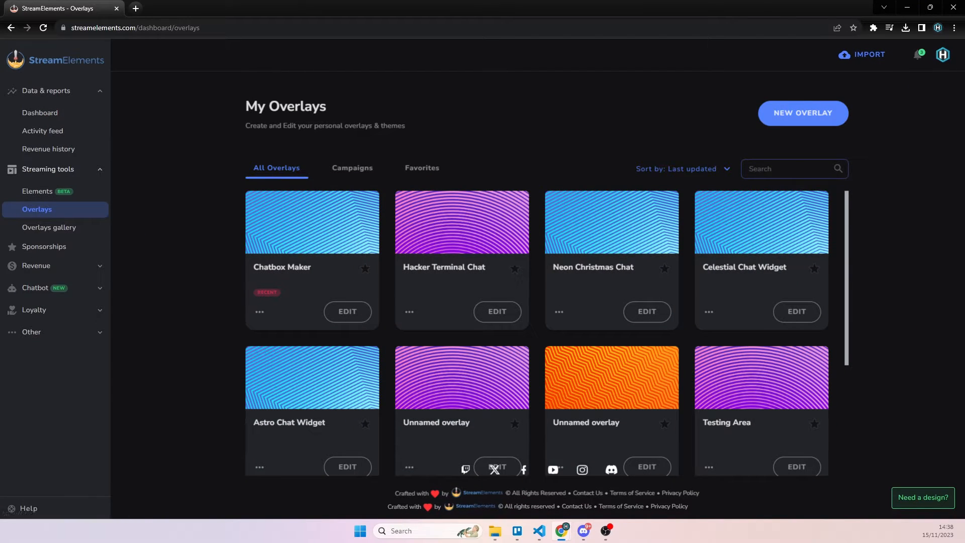
pyautogui.click(801, 106)
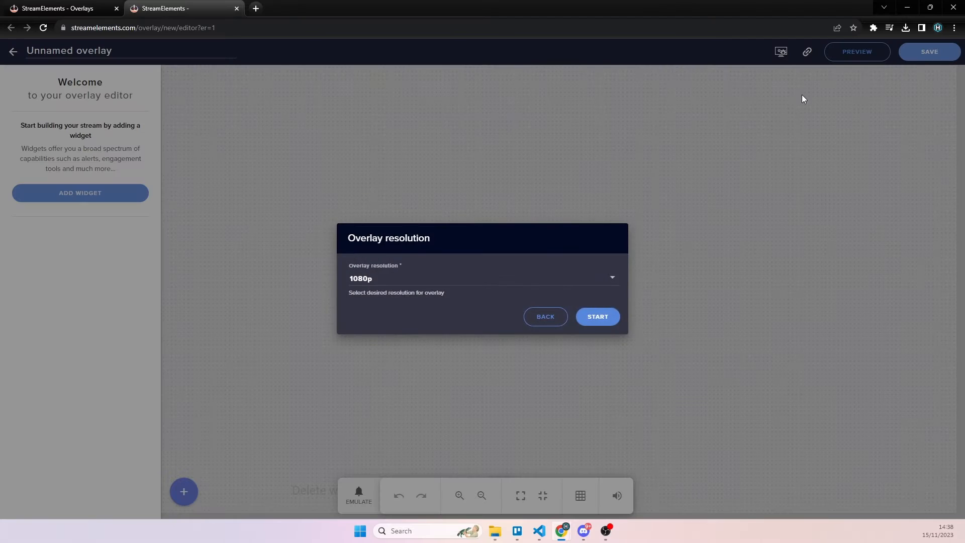
pyautogui.click(601, 317)
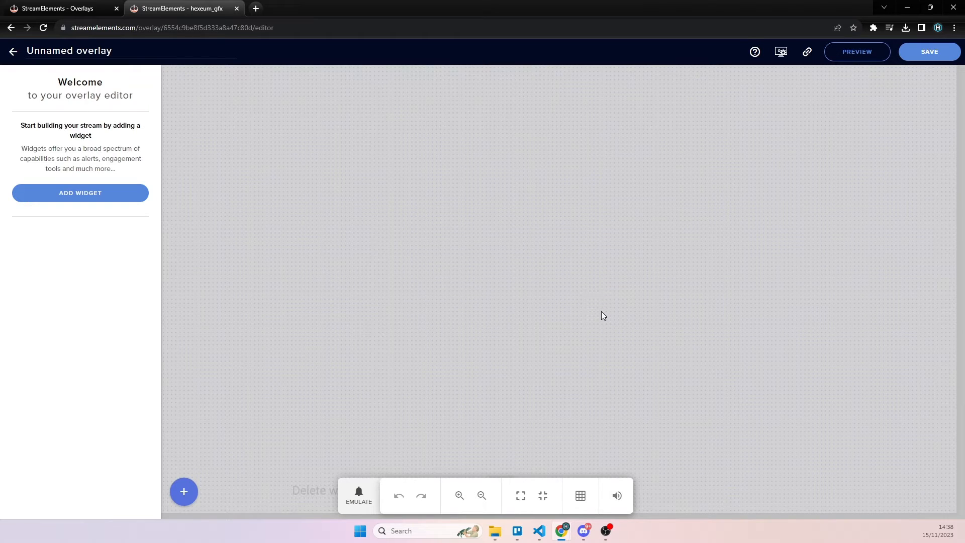
# Step: Add a static/custom Custom widget to the empty overlay and collapse its Fields settings
pyautogui.click(125, 203)
pyautogui.moveTo(269, 372)
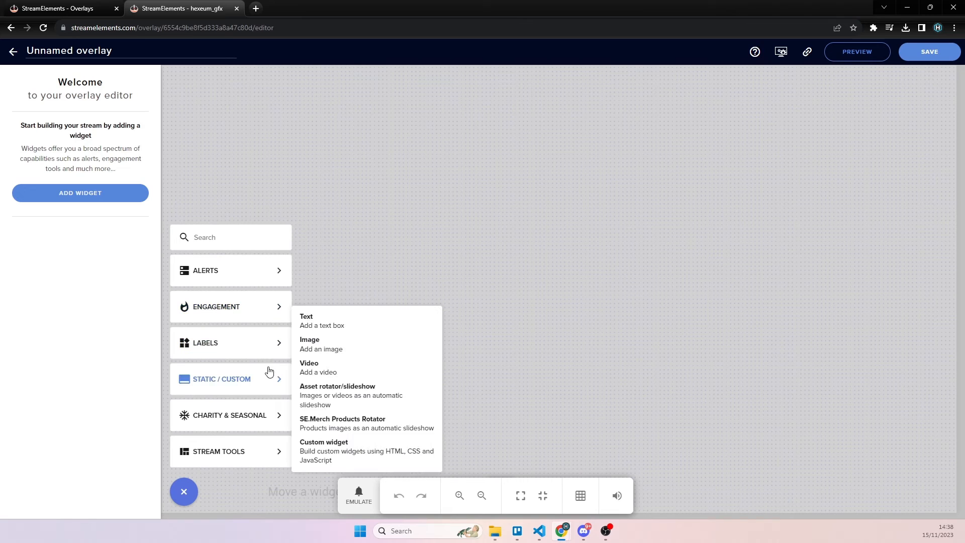
pyautogui.click(425, 457)
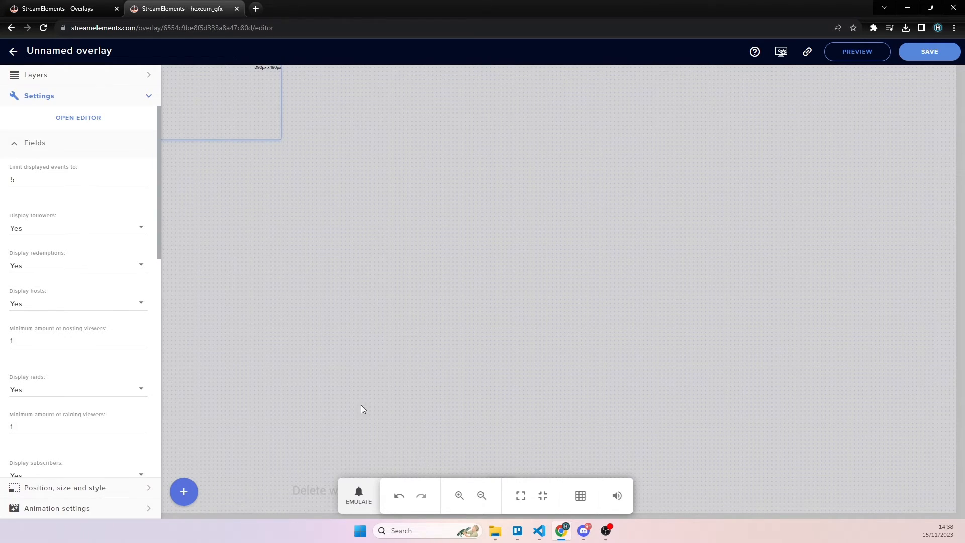
pyautogui.click(17, 146)
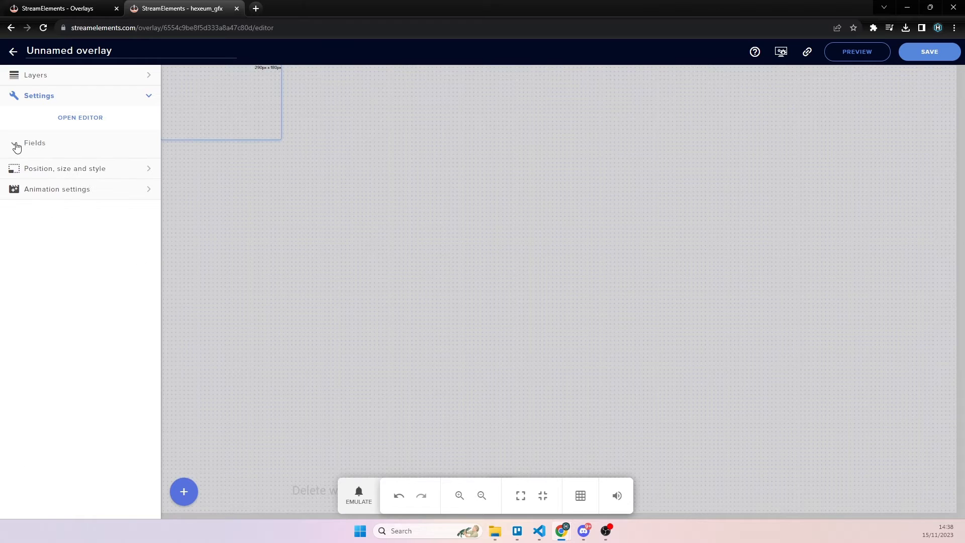
# Step: Set the custom widget's width and height to 800 px each and open its code editor
pyautogui.click(86, 168)
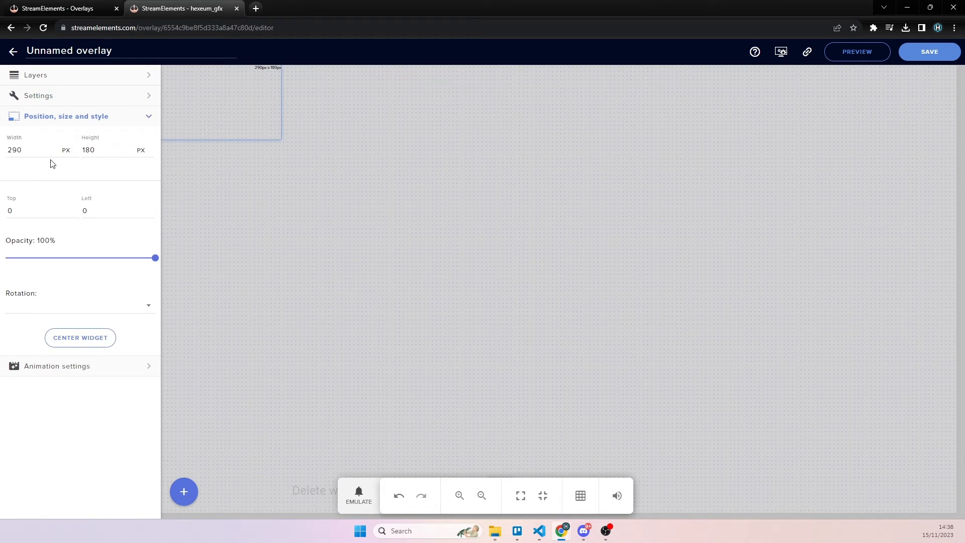
pyautogui.moveTo(70, 149); pyautogui.dragTo(7, 150)
pyautogui.write('800')
pyautogui.press('Tab')
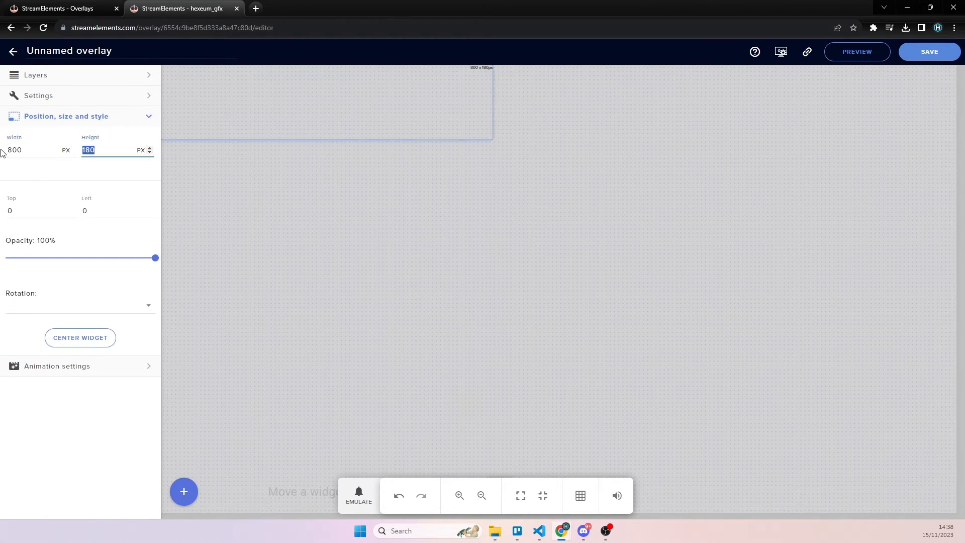
pyautogui.write('800')
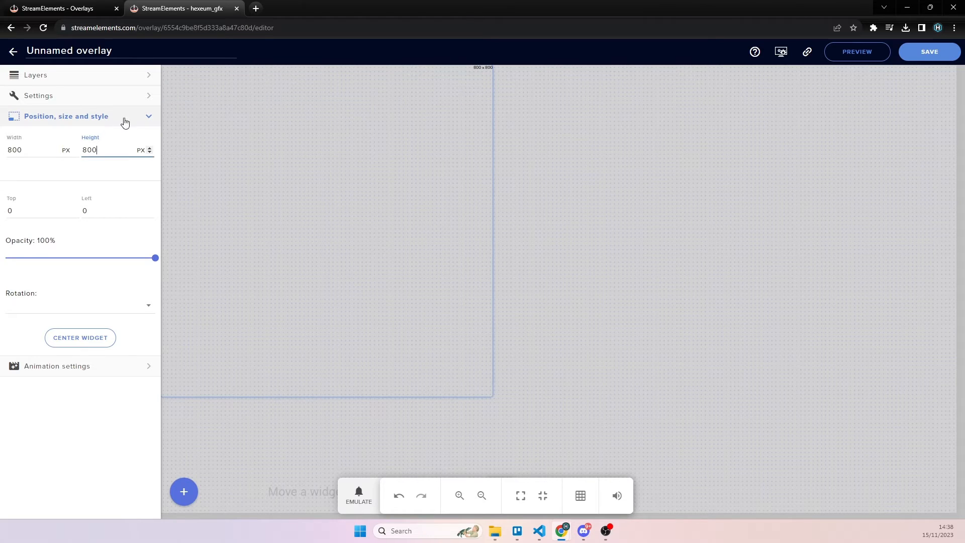
pyautogui.click(150, 118)
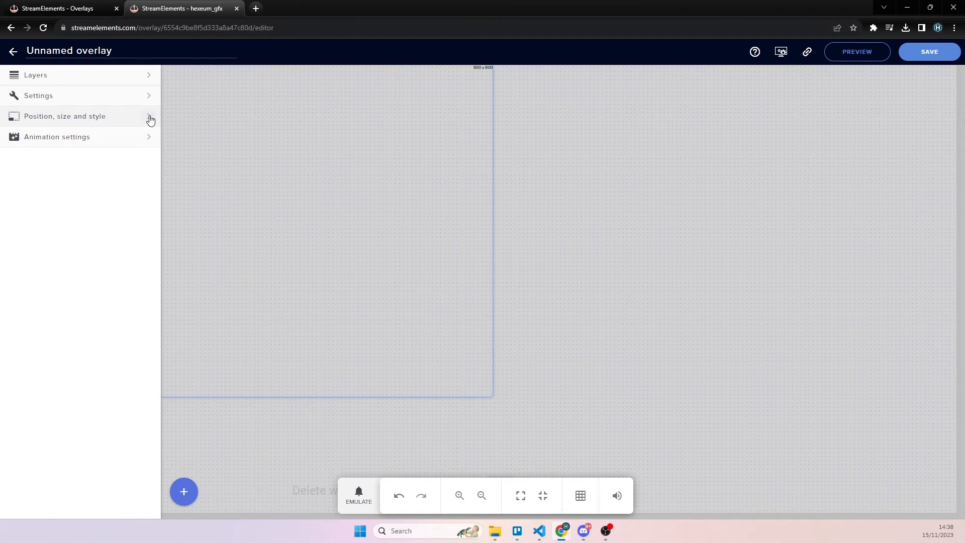
pyautogui.click(132, 103)
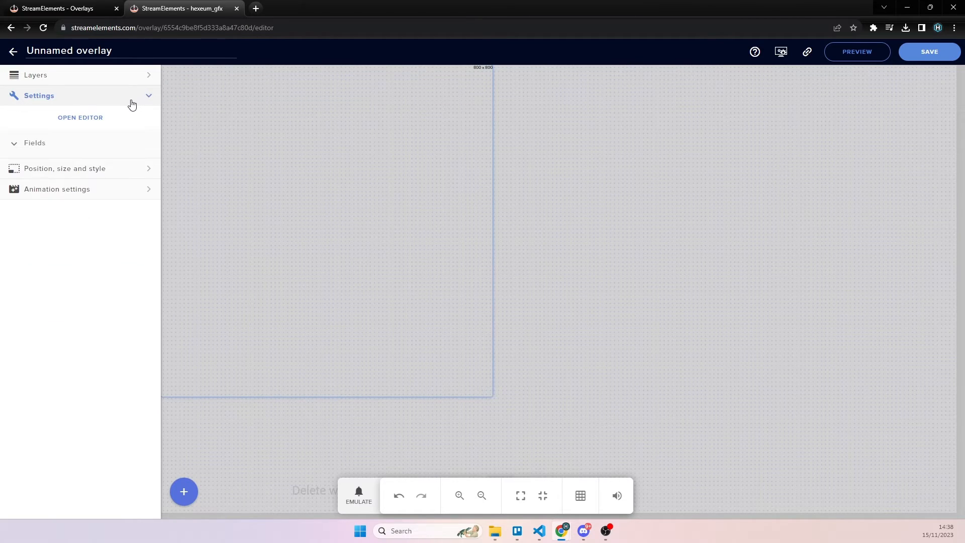
pyautogui.click(92, 120)
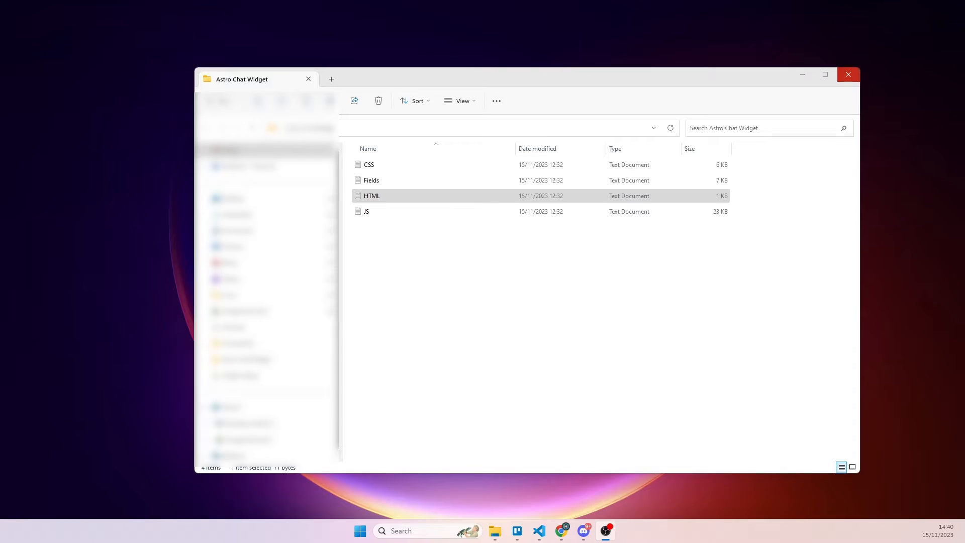
# Step: Open the HTML, JS, CSS and Fields text files from the Astro Chat Widget folder in Notepad
pyautogui.click(392, 197)
pyautogui.doubleClick(392, 196)
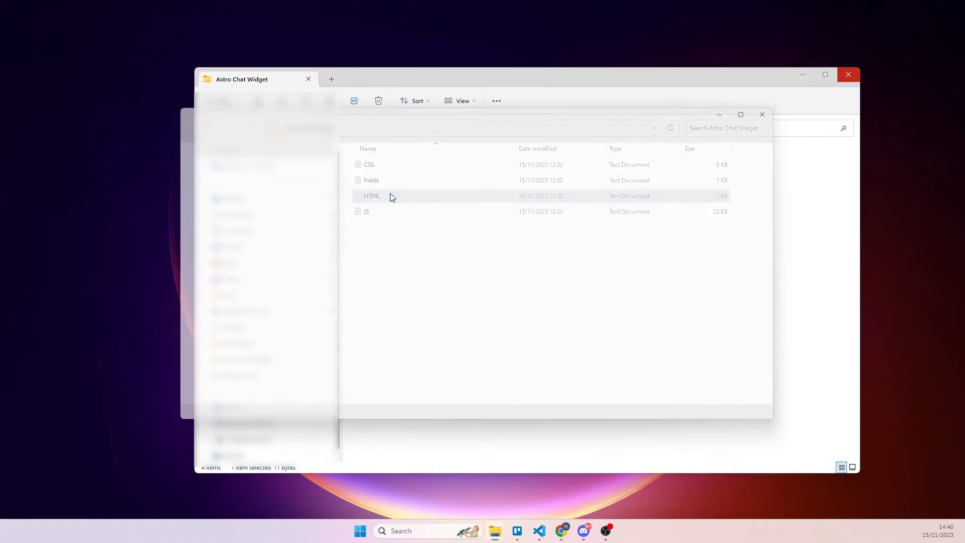
pyautogui.click(708, 92)
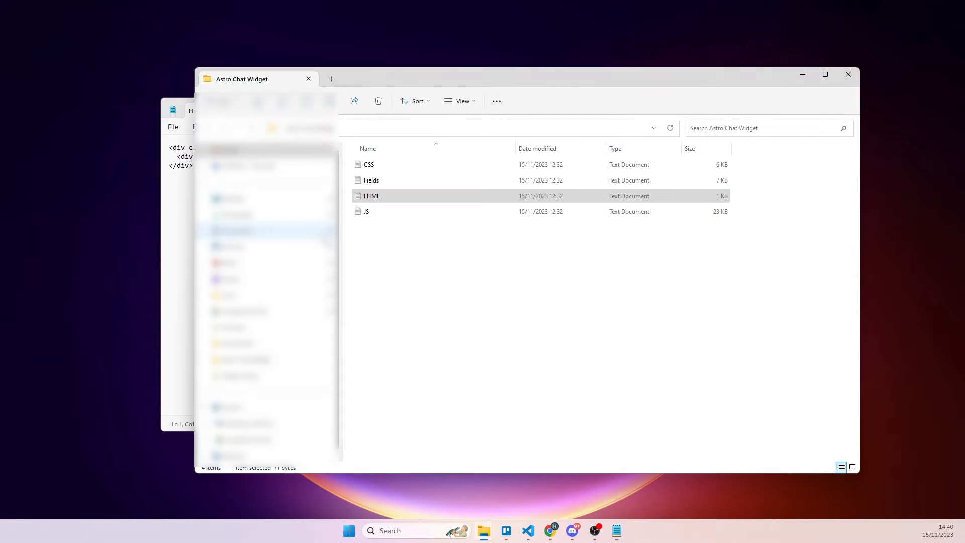
pyautogui.doubleClick(383, 213)
pyautogui.click(441, 82)
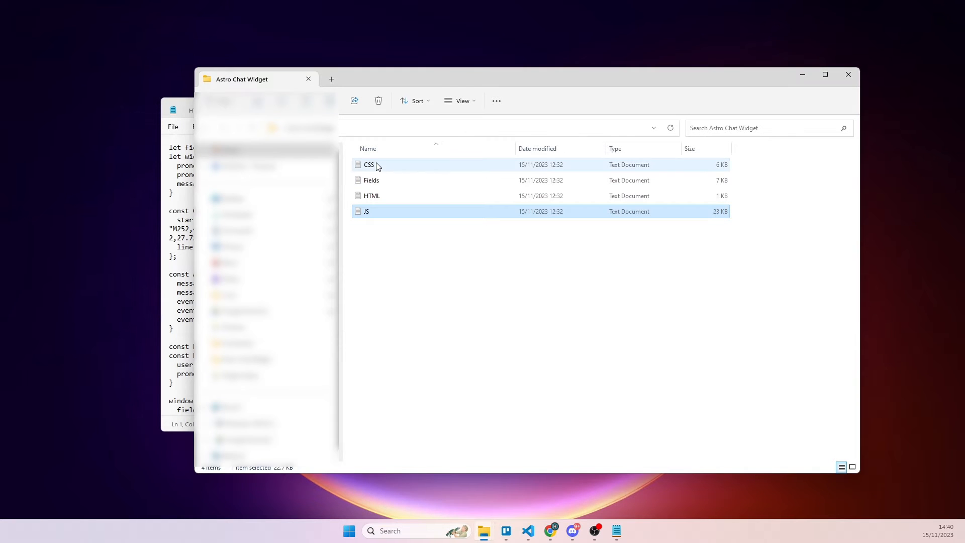
pyautogui.doubleClick(378, 165)
pyautogui.click(442, 87)
pyautogui.doubleClick(391, 180)
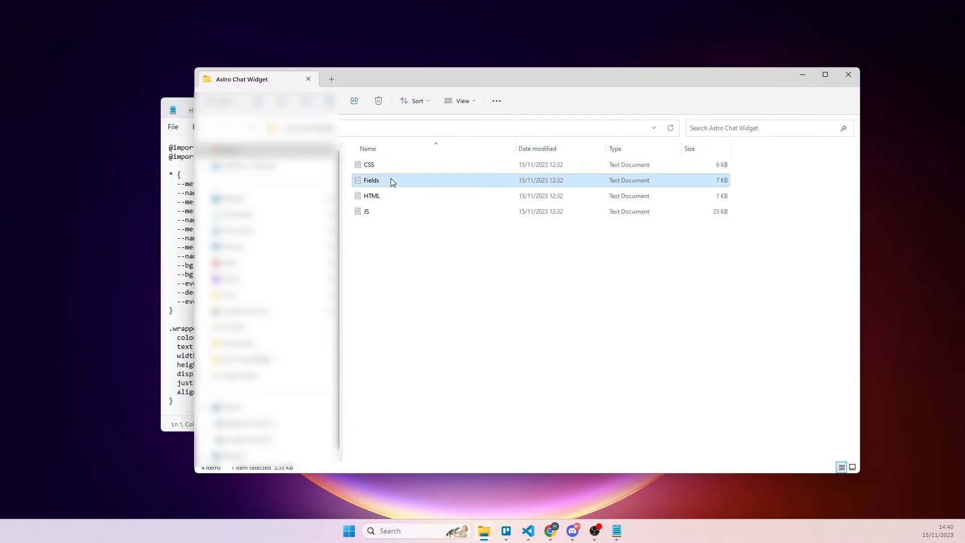
# Step: Replace the custom widget's default HTML code in StreamElements with the full contents of the HTML text file
pyautogui.click(251, 112)
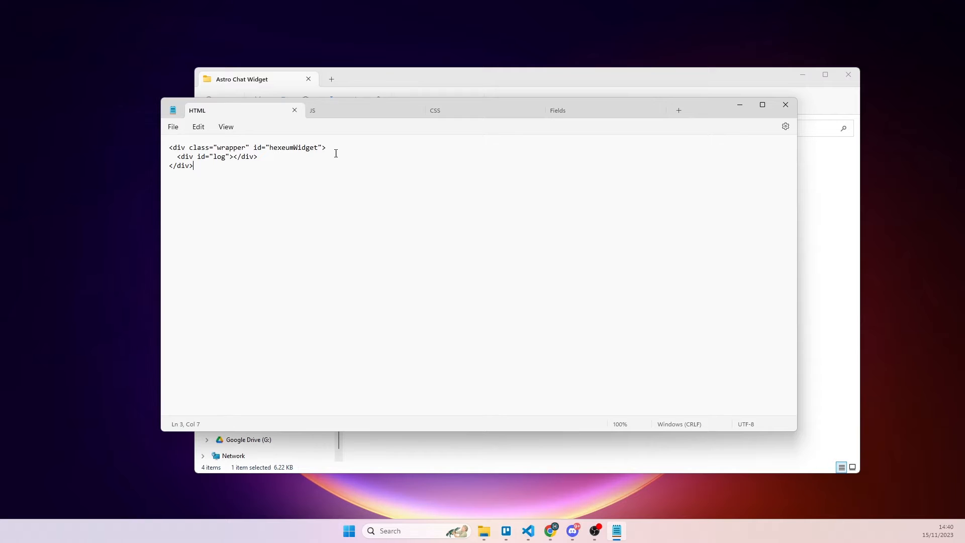
pyautogui.hotkey('ctrl', 'a')
pyautogui.hotkey('ctrl', 'c')
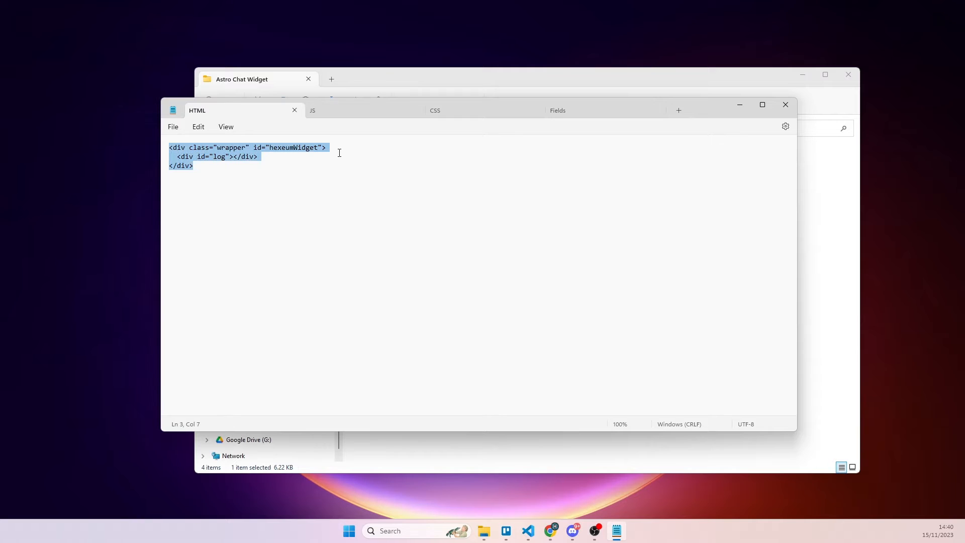
pyautogui.click(551, 530)
pyautogui.click(646, 482)
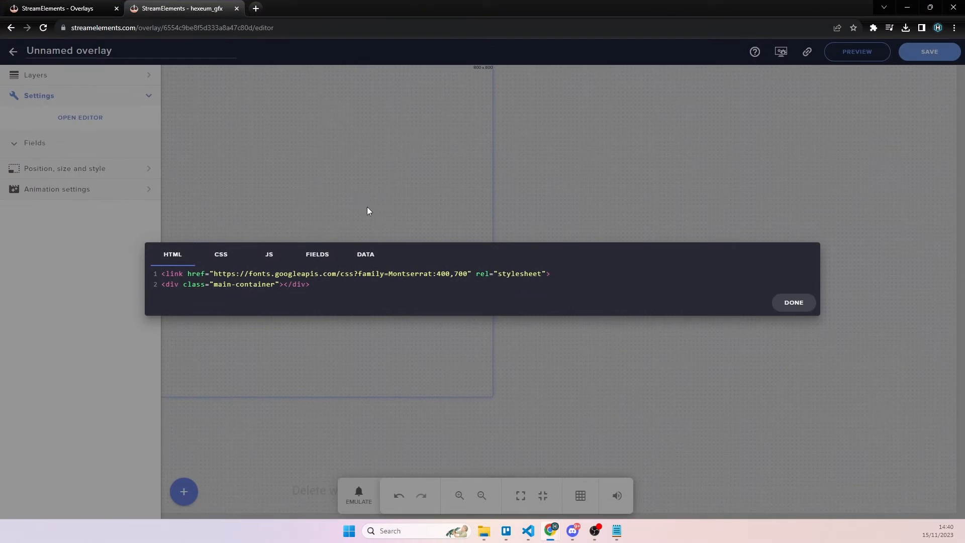
pyautogui.click(243, 294)
pyautogui.hotkey('ctrl', 'a')
pyautogui.hotkey('ctrl', 'v')
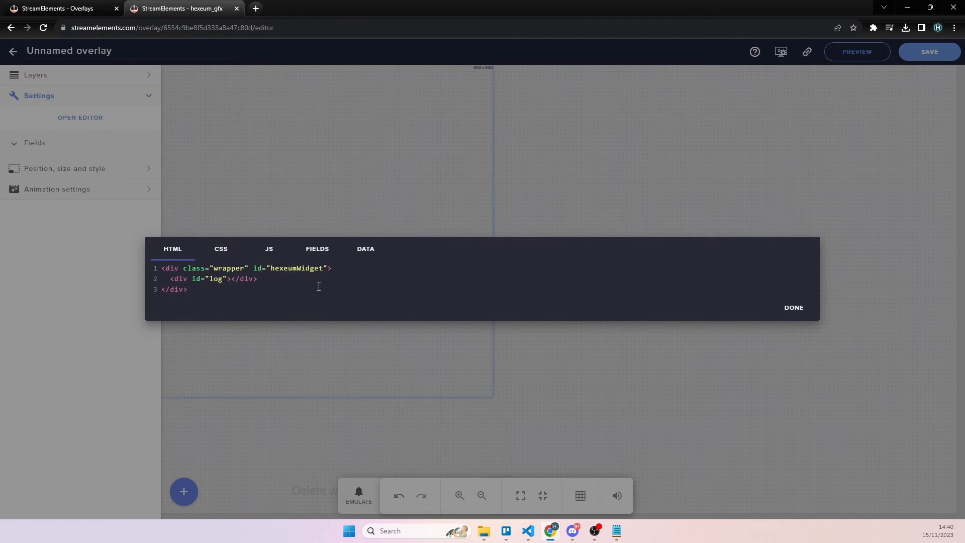
# Step: Replace the custom widget's default CSS code with the full contents of the CSS text file in Notepad
pyautogui.click(221, 250)
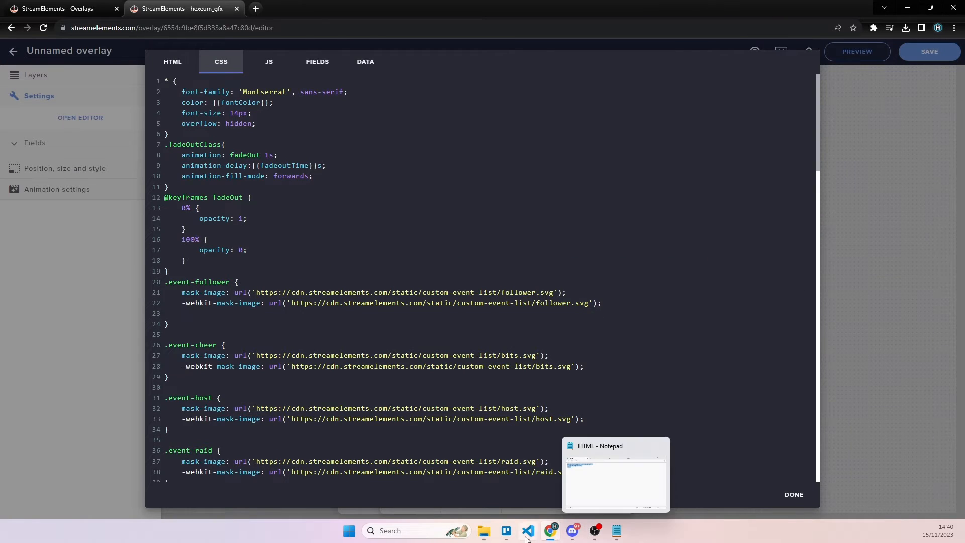
pyautogui.click(612, 532)
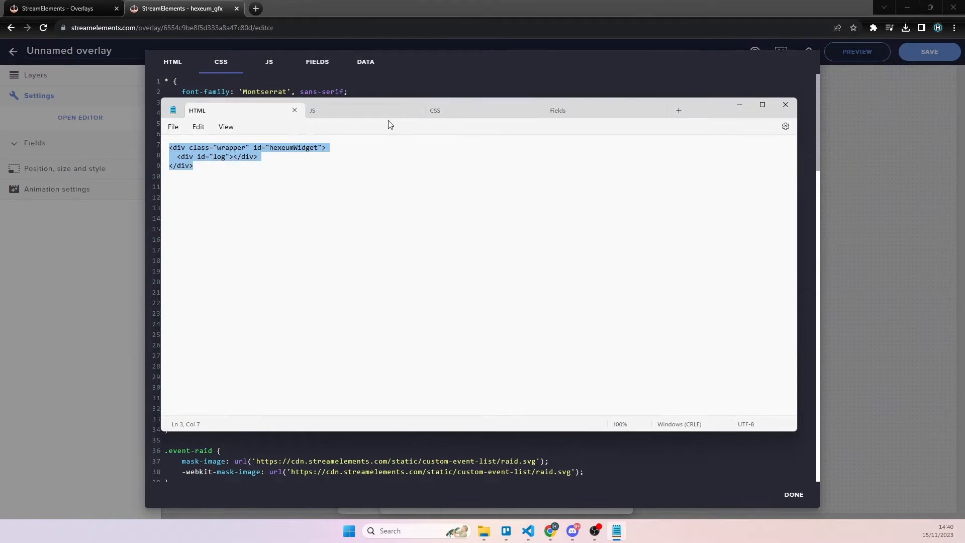
pyautogui.click(435, 110)
pyautogui.hotkey('ctrl', 'a')
pyautogui.hotkey('ctrl', 'c')
pyautogui.click(278, 92)
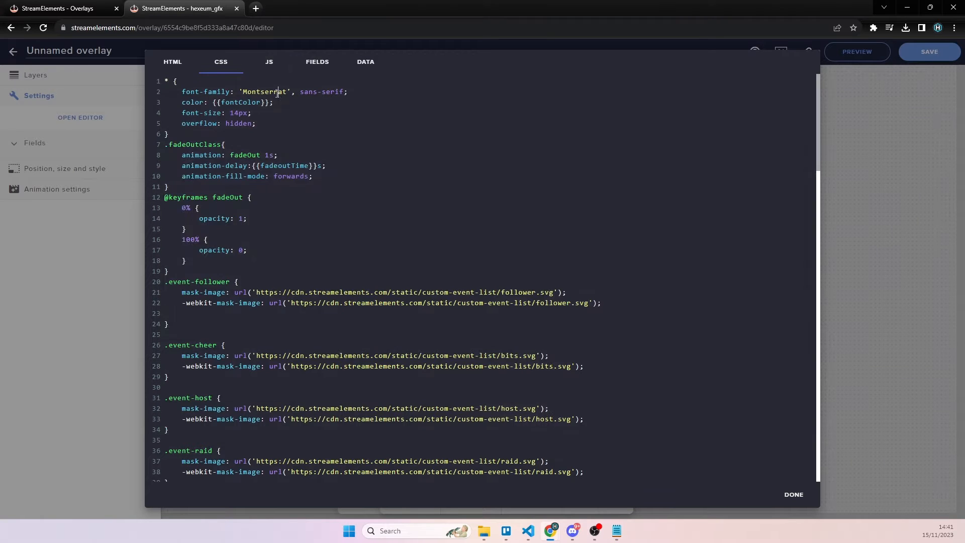
pyautogui.hotkey('ctrl', 'a')
pyautogui.hotkey('ctrl', 'v')
# Step: Replace the custom widget's default JS code with the full contents of the JS text file in Notepad
pyautogui.click(271, 68)
pyautogui.click(622, 537)
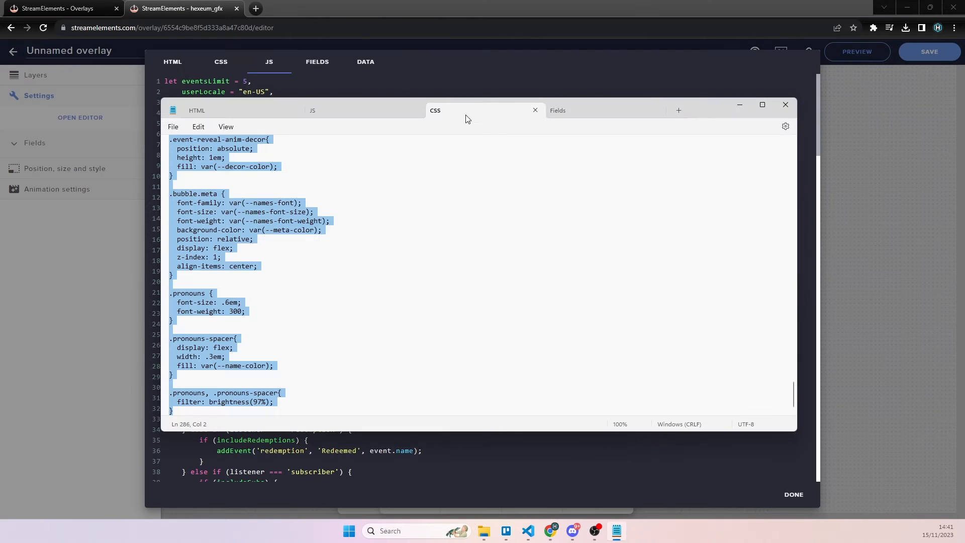
pyautogui.click(324, 115)
pyautogui.hotkey('ctrl', 'a')
pyautogui.click(321, 93)
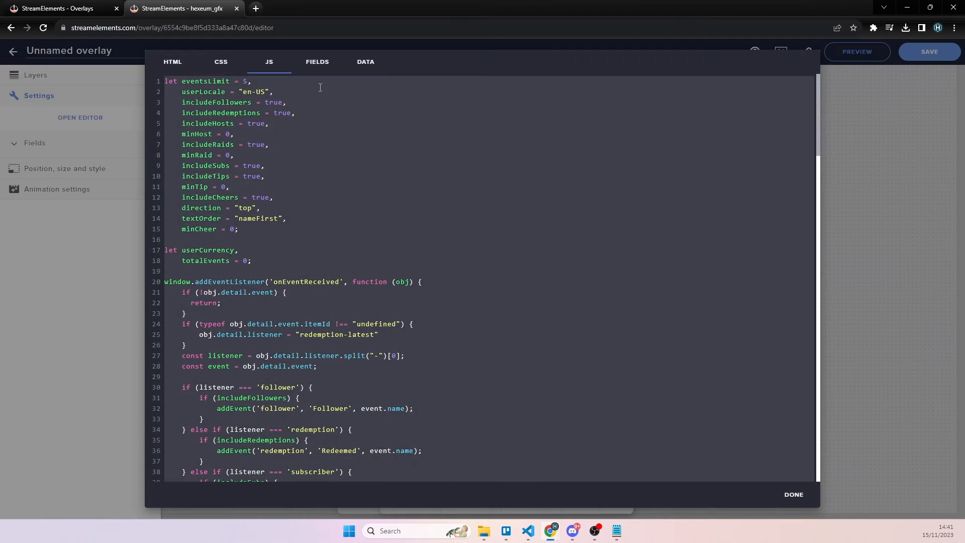
pyautogui.hotkey('ctrl', 'a')
pyautogui.hotkey('ctrl', 'v')
# Step: Replace the custom widget's default Fields code with the full contents of the Fields text file in Notepad
pyautogui.click(617, 530)
pyautogui.click(558, 110)
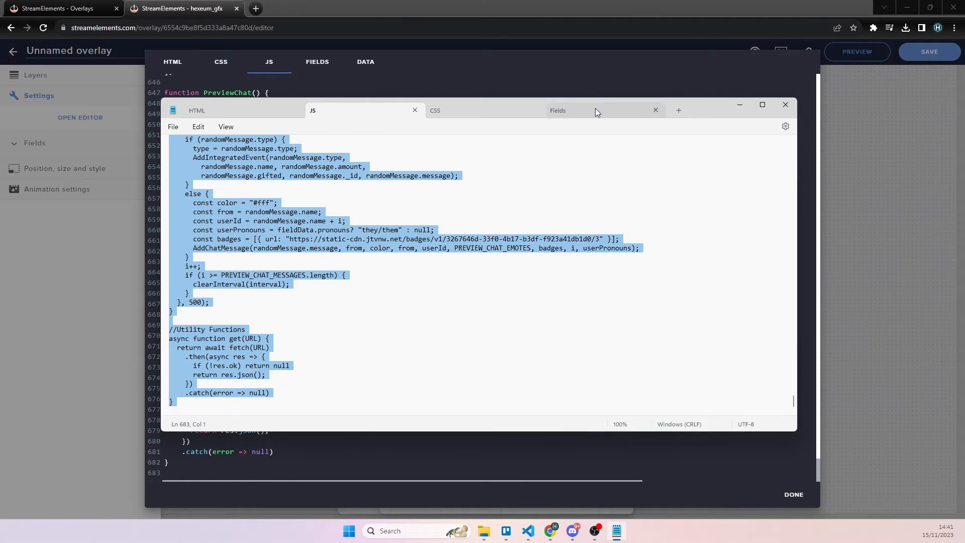
pyautogui.hotkey('ctrl', 'a')
pyautogui.hotkey('ctrl', 'c')
pyautogui.click(317, 62)
pyautogui.click(332, 222)
pyautogui.hotkey('ctrl', 'a')
pyautogui.hotkey('ctrl', 'v')
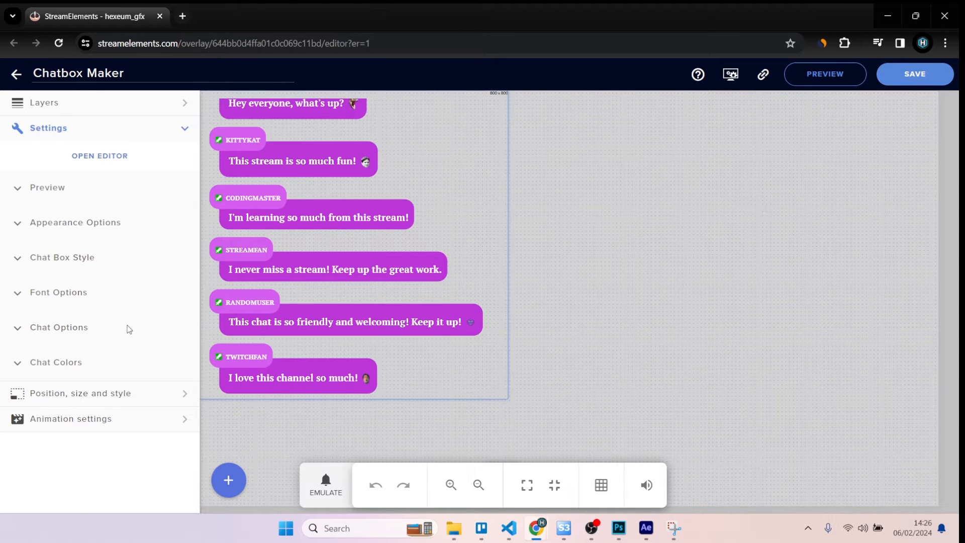
# Step: Switch the chat widget's Preview Mode to Off and back to On in its Preview settings
pyautogui.click(16, 188)
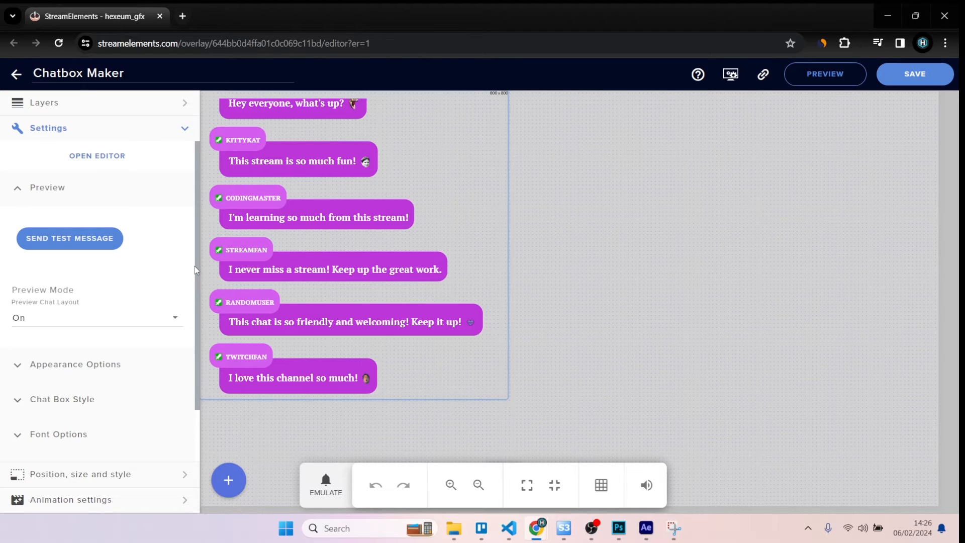
pyautogui.click(160, 322)
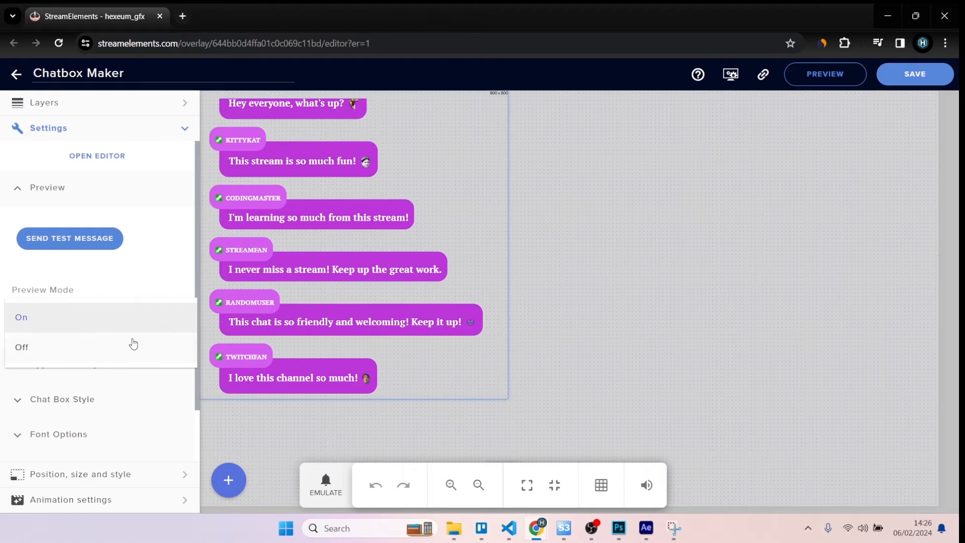
pyautogui.click(82, 339)
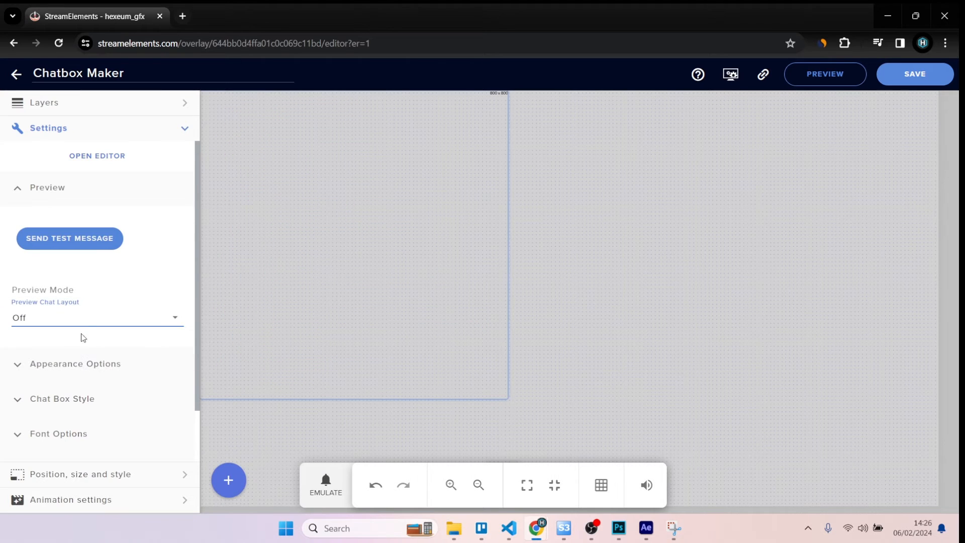
pyautogui.click(86, 325)
pyautogui.click(86, 294)
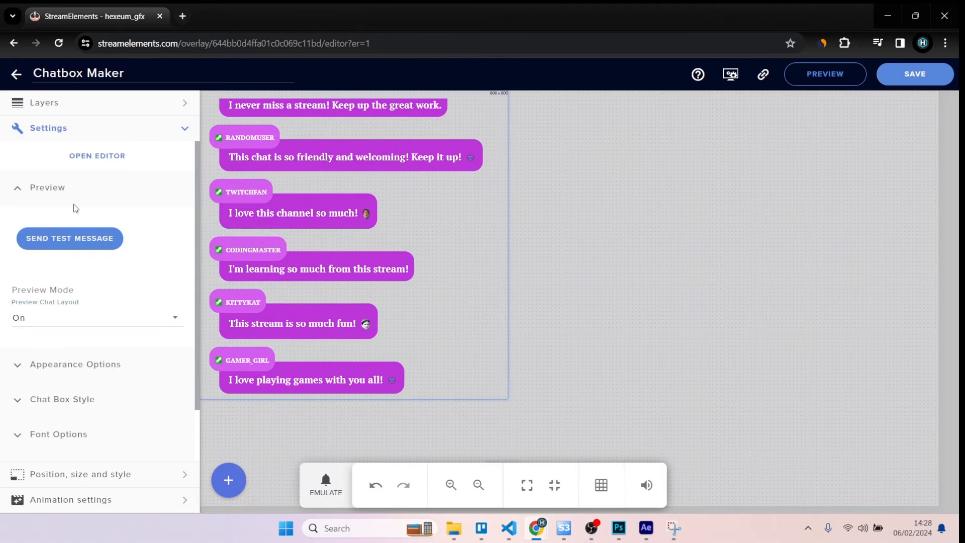
# Step: Change the Chat Style in the widget's Appearance Options to Box
pyautogui.scroll(-1, 75, 208)
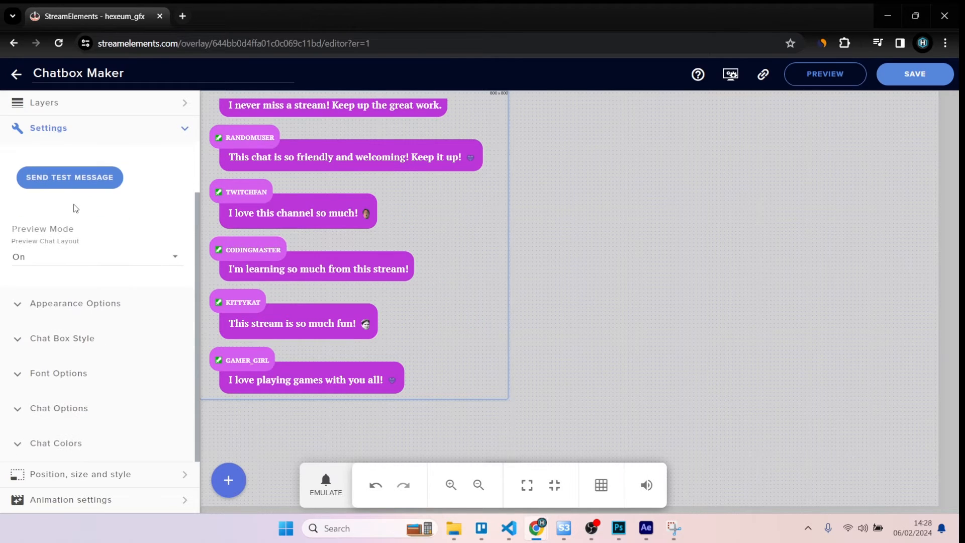
pyautogui.click(18, 308)
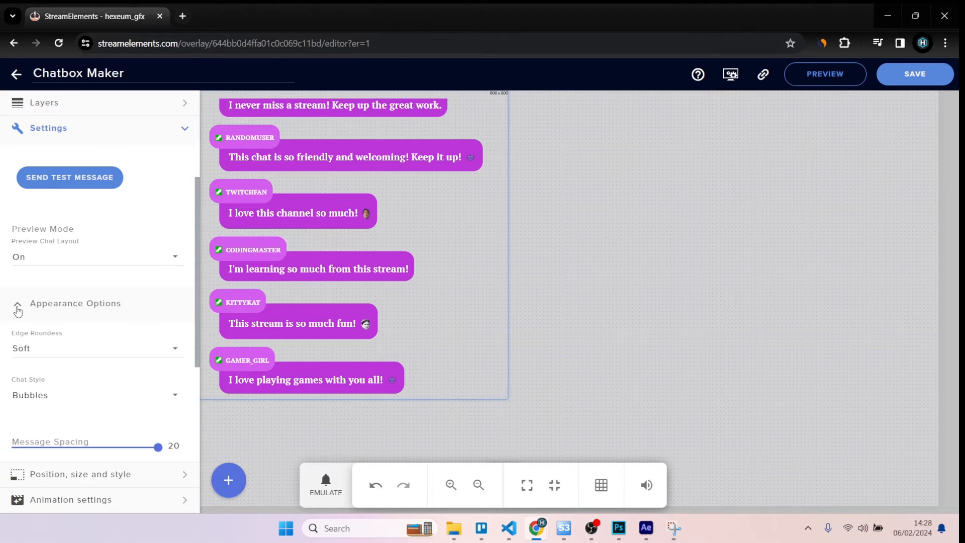
pyautogui.scroll(-1, 58, 290)
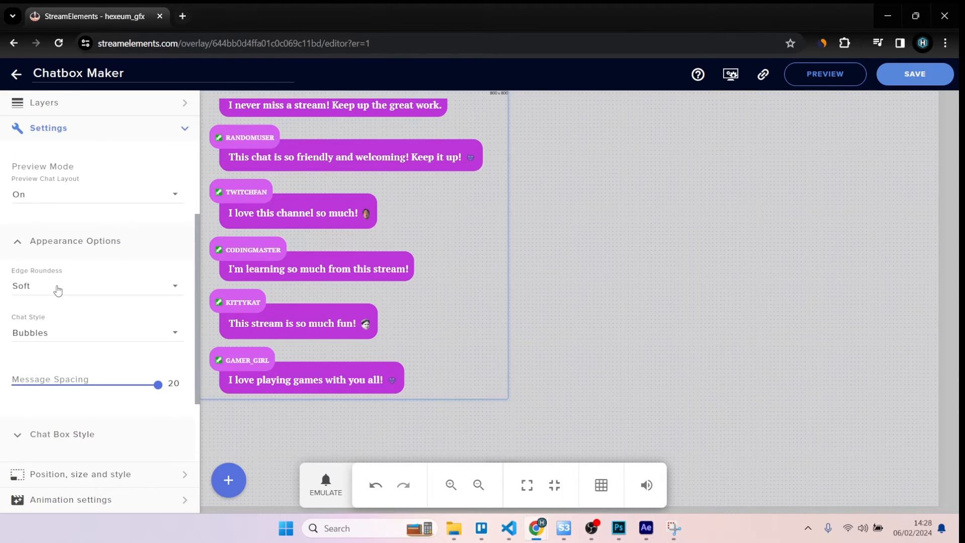
pyautogui.scroll(-1, 58, 290)
pyautogui.click(62, 274)
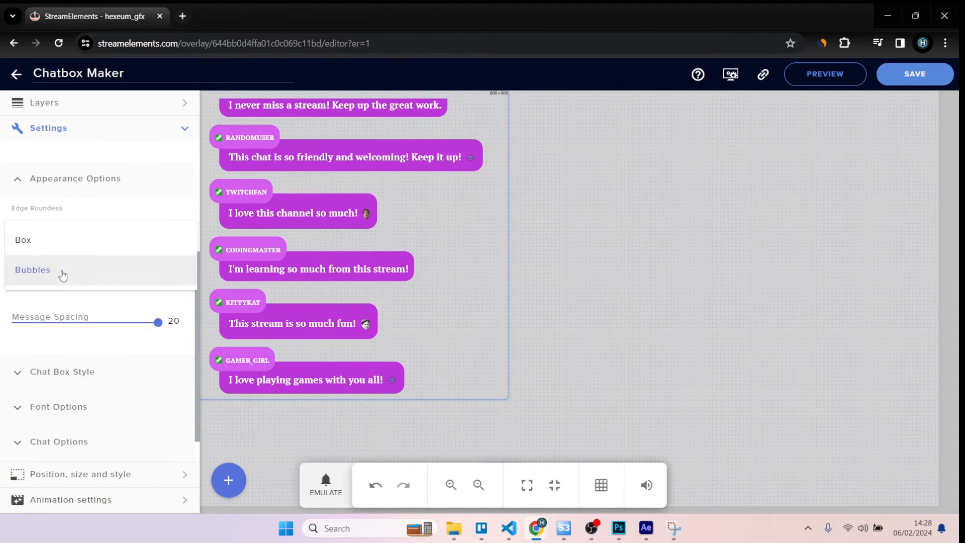
pyautogui.click(59, 252)
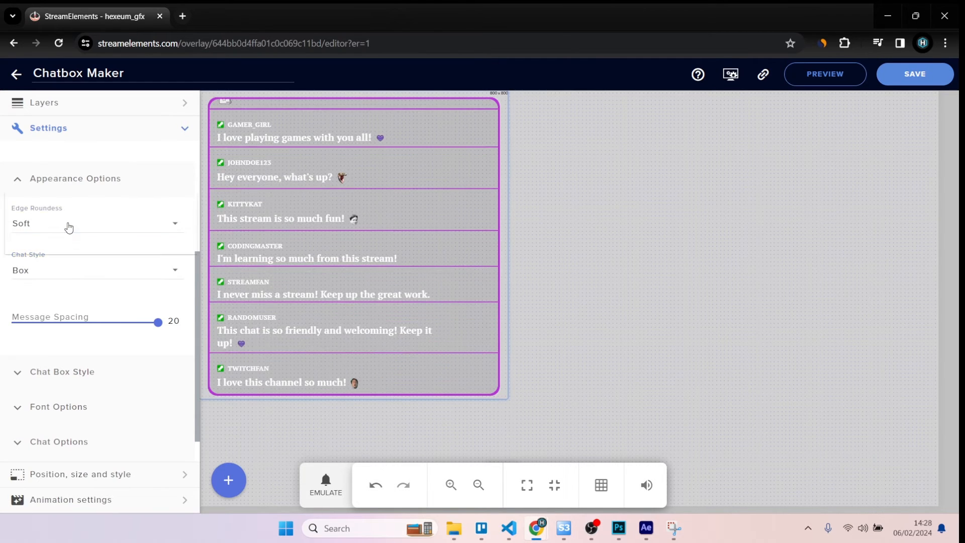
# Step: Set the chat widget's Edge Roundness to Round, also trying out the Straight option
pyautogui.click(69, 225)
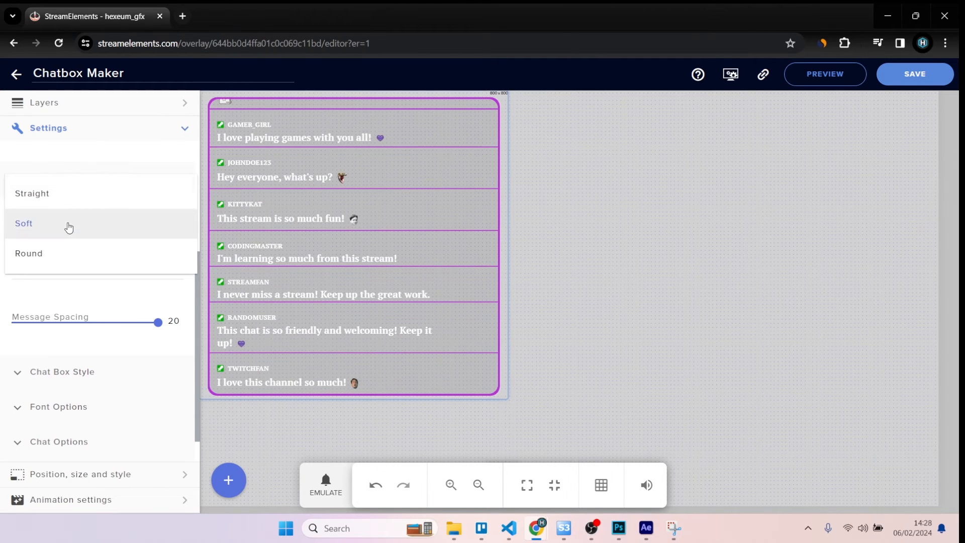
pyautogui.click(63, 255)
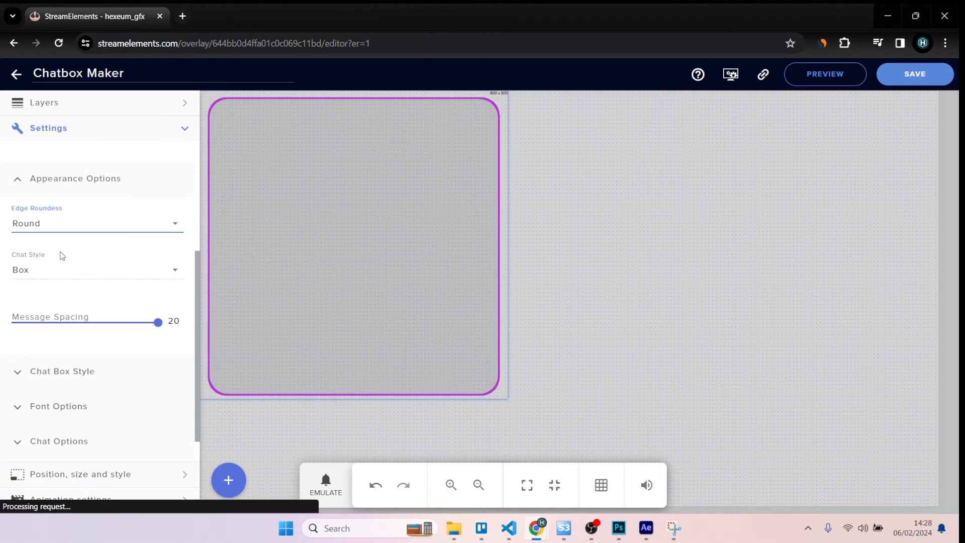
pyautogui.click(59, 224)
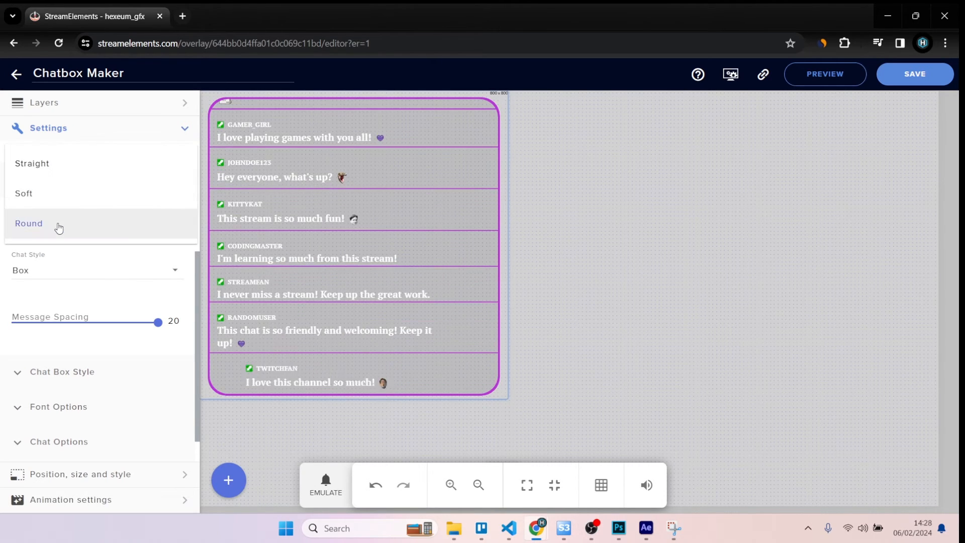
pyautogui.click(45, 169)
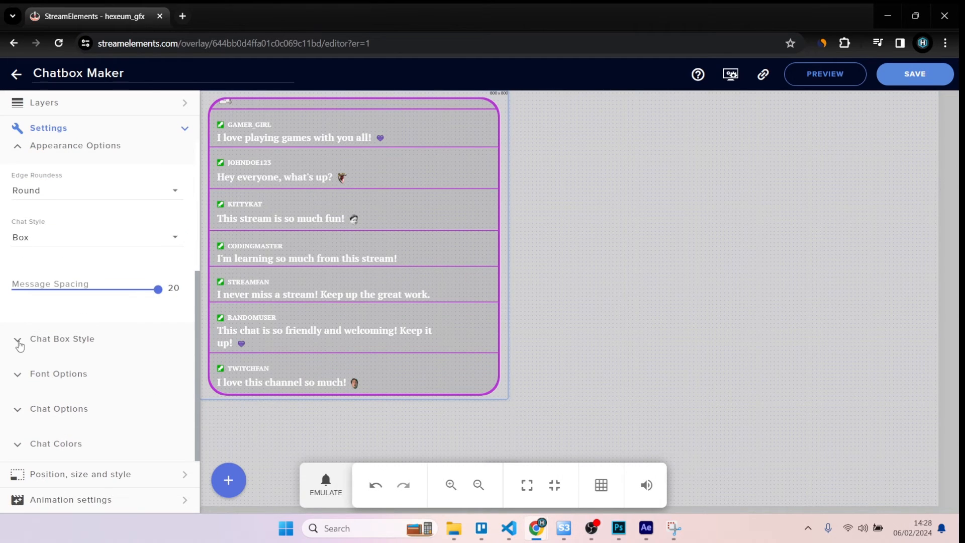
# Step: Set the Border Thickness to 15 and turn Glow on in the Chat Box Style options
pyautogui.click(19, 344)
pyautogui.scroll(-3, 20, 302)
pyautogui.click(16, 257)
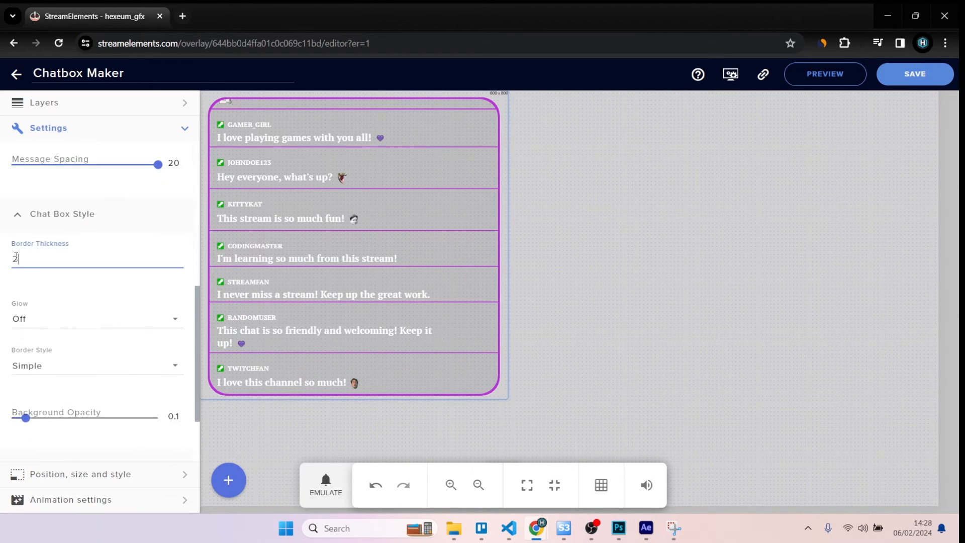
pyautogui.write('15')
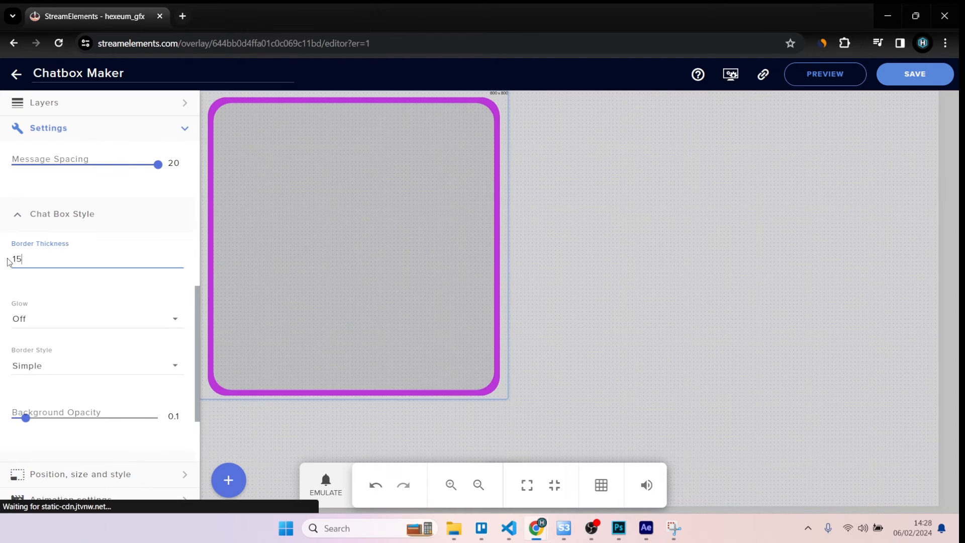
pyautogui.click(111, 319)
pyautogui.click(58, 300)
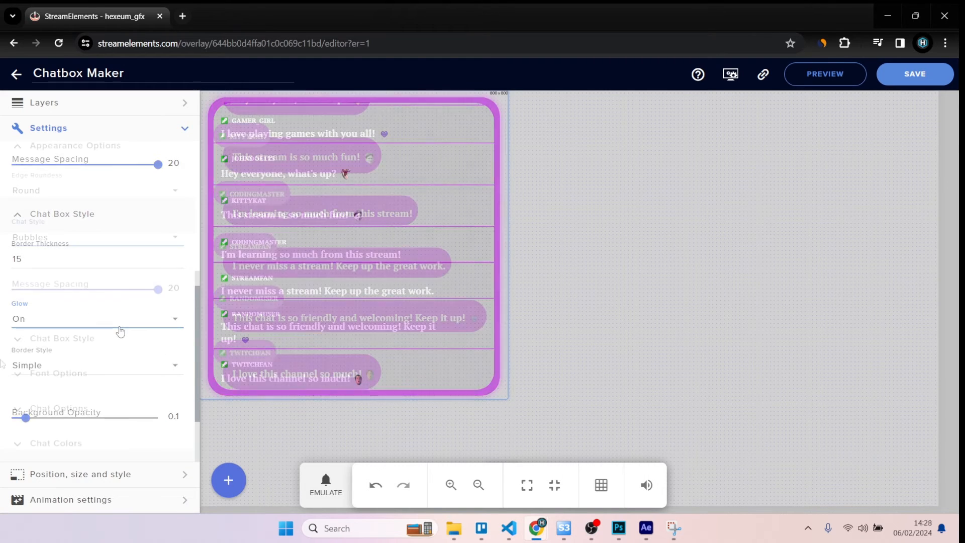
# Step: Set the chat font to Pathway Gothic One with a font size of 27 in the Font Options
pyautogui.click(19, 376)
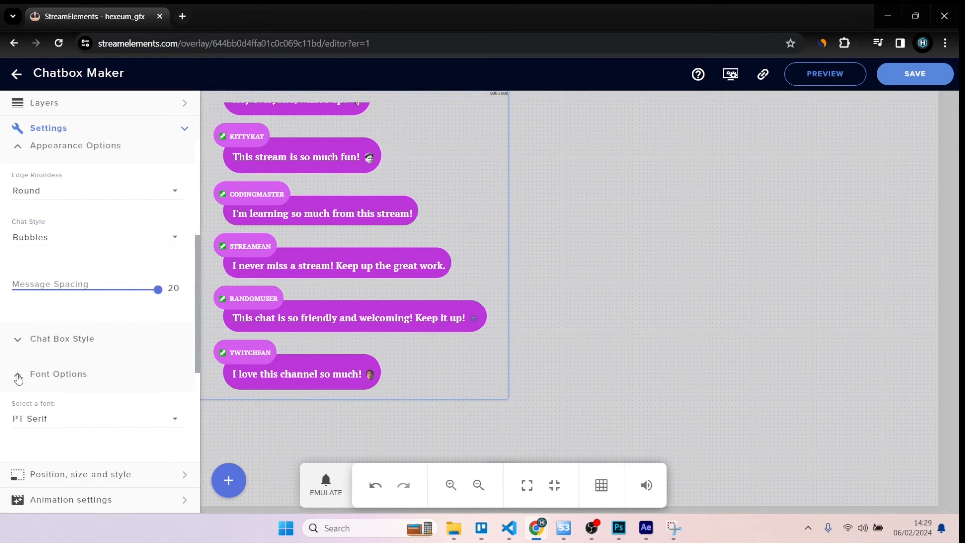
pyautogui.scroll(-1, 43, 322)
pyautogui.scroll(-3, 42, 321)
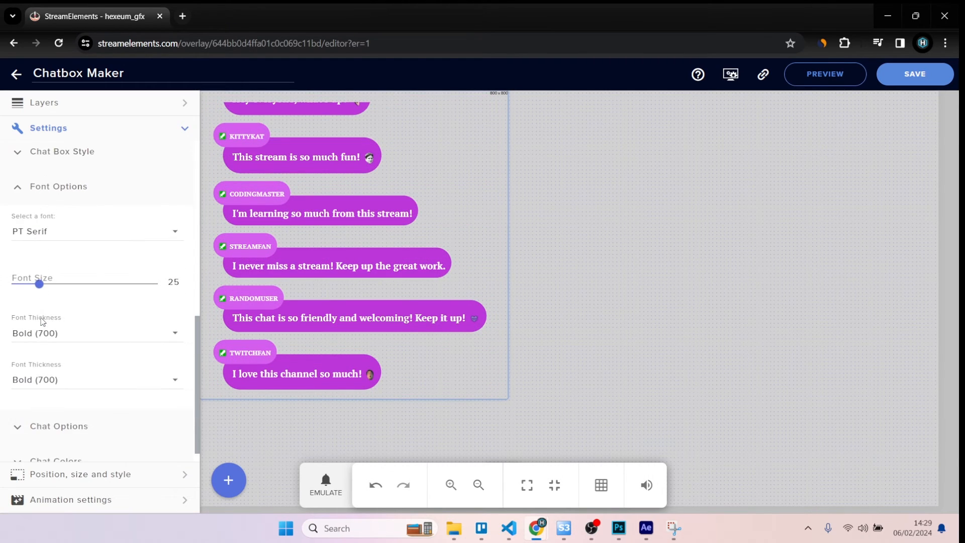
pyautogui.click(170, 236)
pyautogui.scroll(-5, 158, 268)
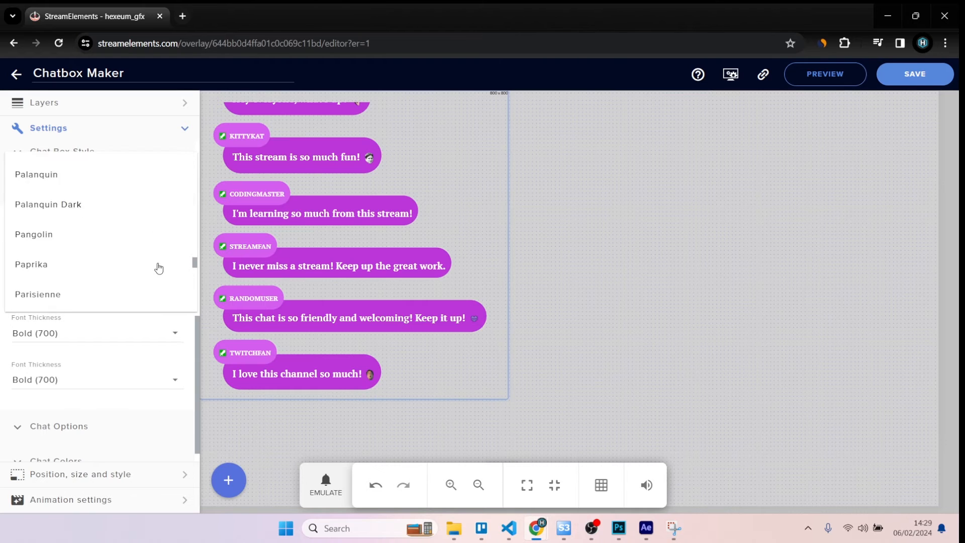
pyautogui.scroll(-1, 159, 268)
pyautogui.click(65, 249)
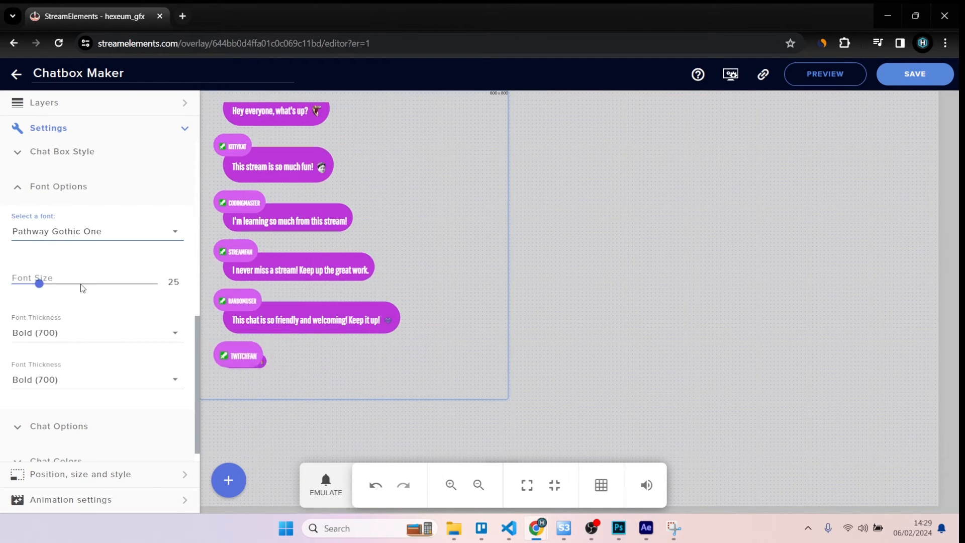
pyautogui.click(44, 284)
# Step: Enable Hide Messages in the Chat Options and set messages to hide after 1 second
pyautogui.scroll(-1, 64, 371)
pyautogui.click(16, 412)
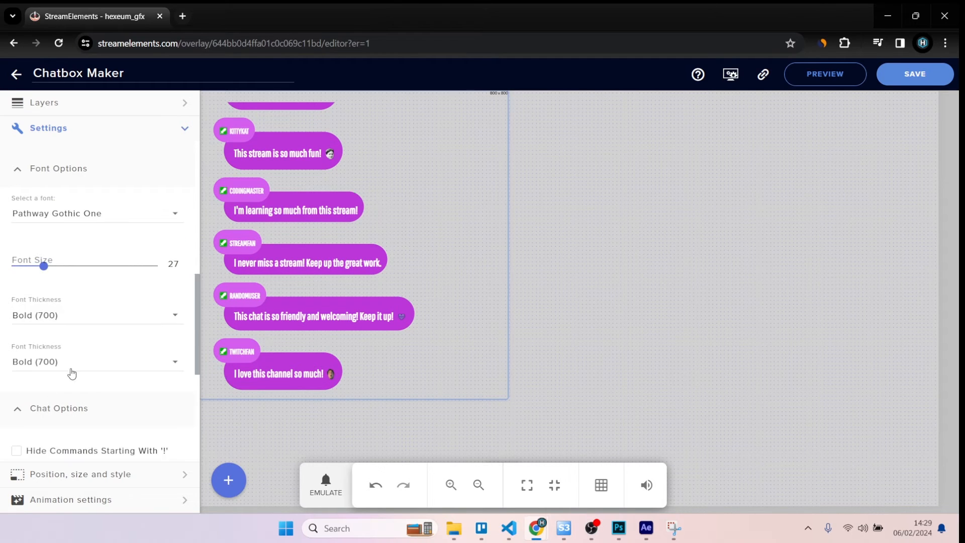
pyautogui.scroll(-5, 71, 375)
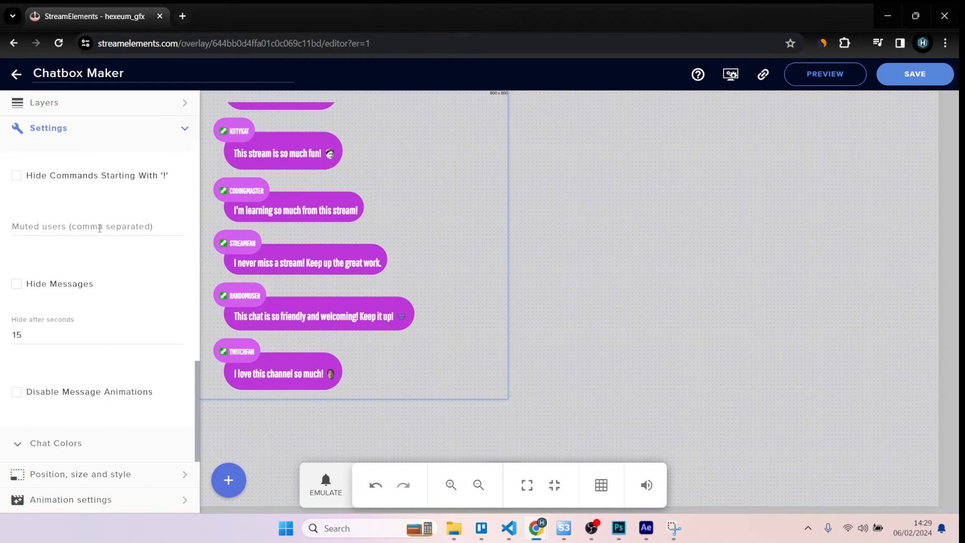
pyautogui.click(16, 284)
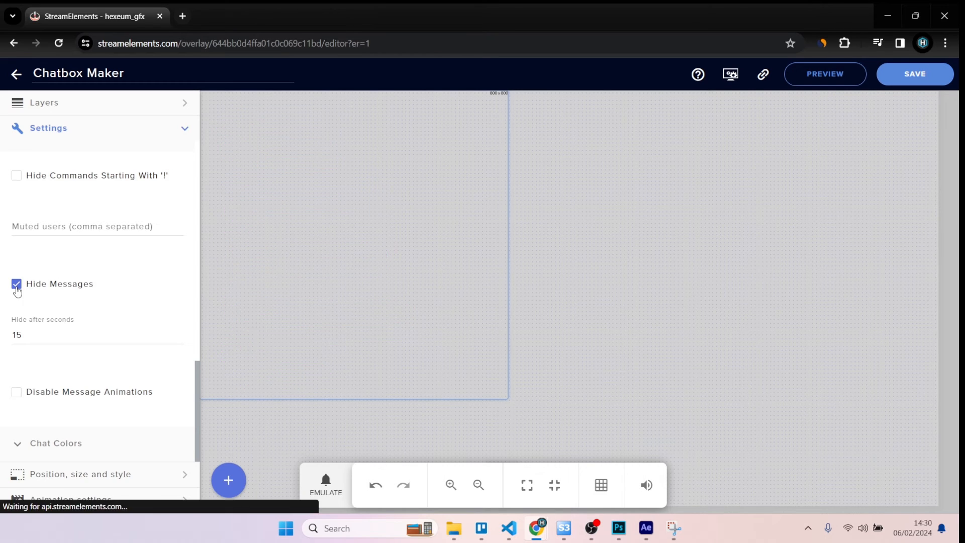
pyautogui.click(22, 335)
pyautogui.moveTo(23, 335); pyautogui.dragTo(2, 340)
pyautogui.write('1')
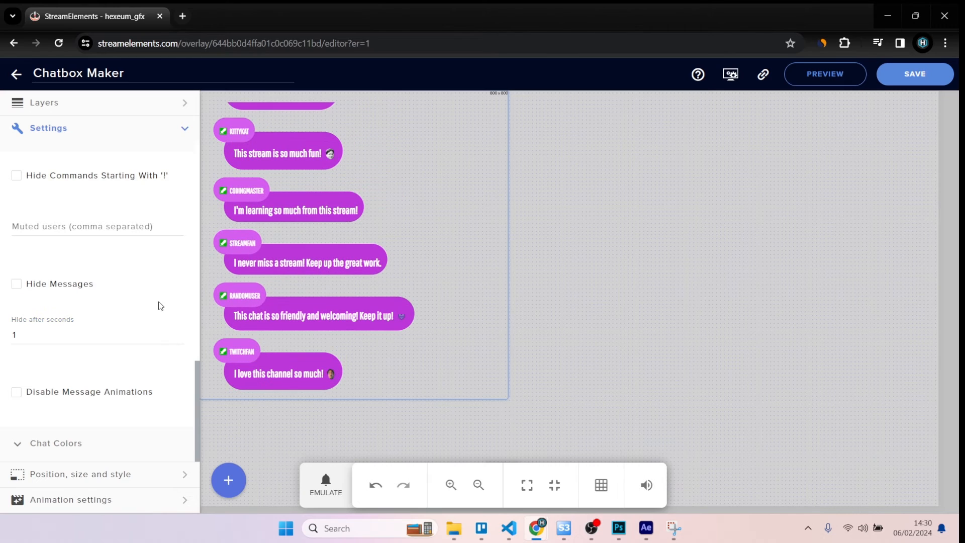
# Step: Change the chat widget's Primary Color to the blue #3690d9 in the Chat Colors settings
pyautogui.click(22, 442)
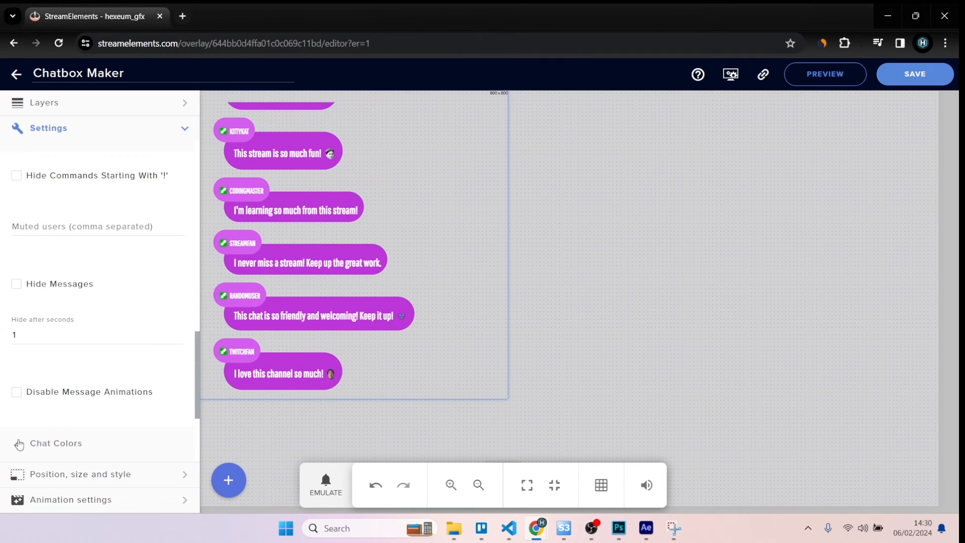
pyautogui.scroll(-1, 63, 377)
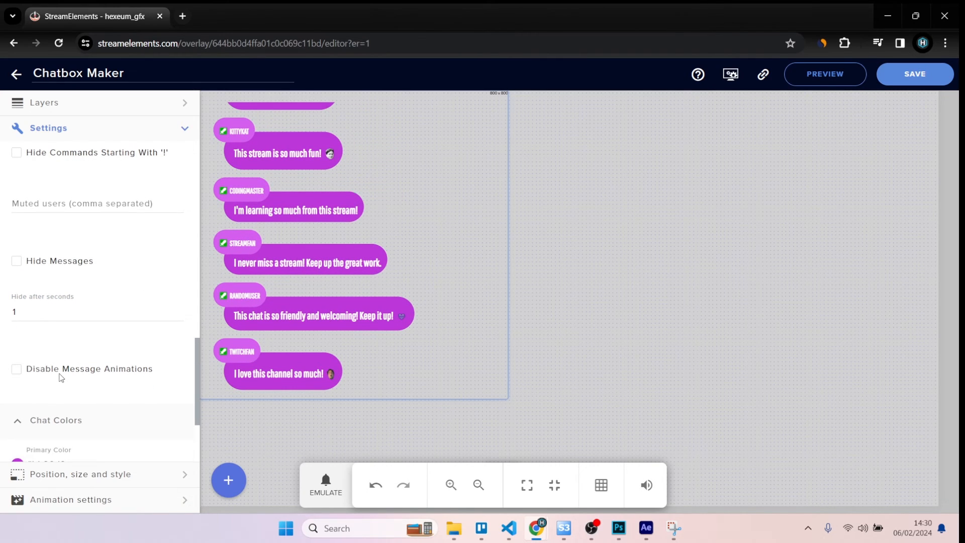
pyautogui.scroll(-3, 60, 378)
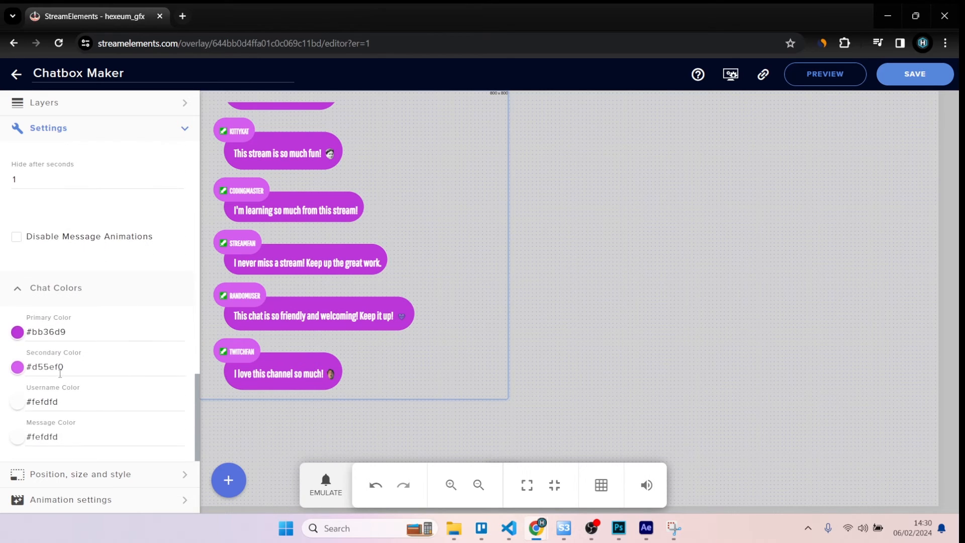
pyautogui.click(15, 330)
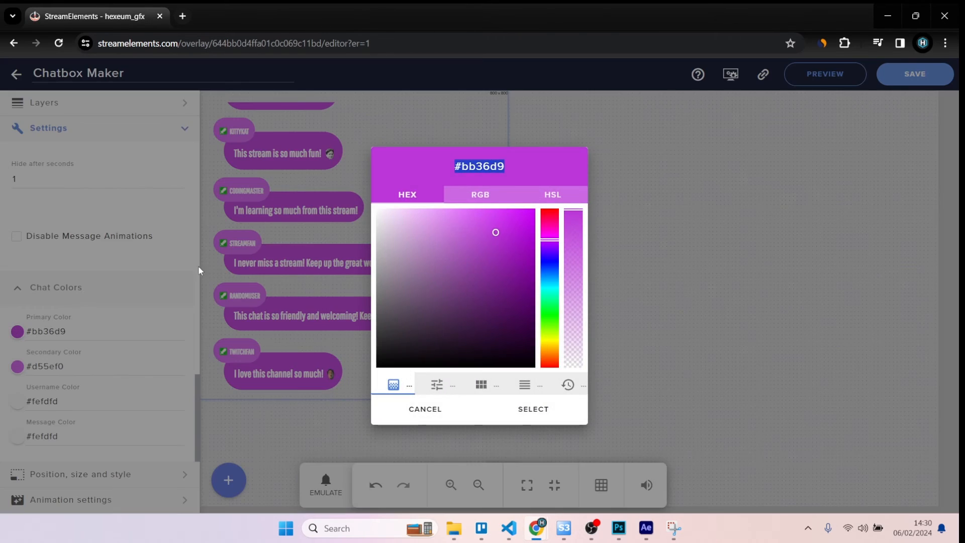
pyautogui.moveTo(550, 241); pyautogui.dragTo(545, 275)
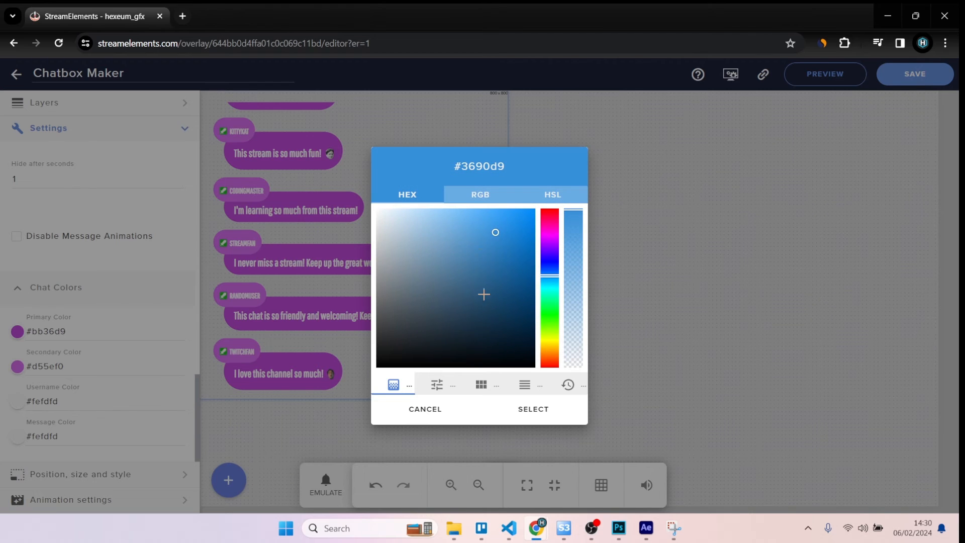
pyautogui.click(520, 409)
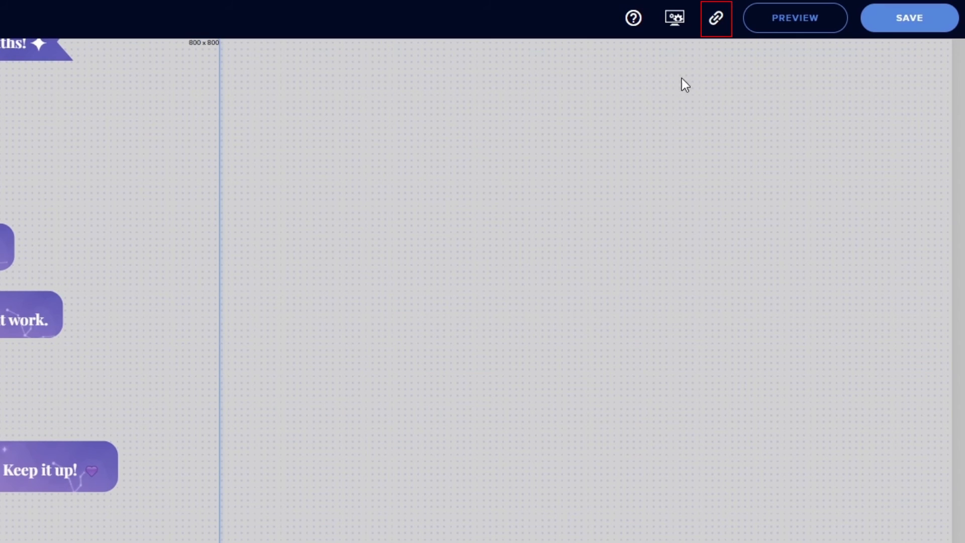
# Step: Copy the overlay link and add a new browser source named "Chat widget" to Scene 3 in OBS
pyautogui.click(716, 20)
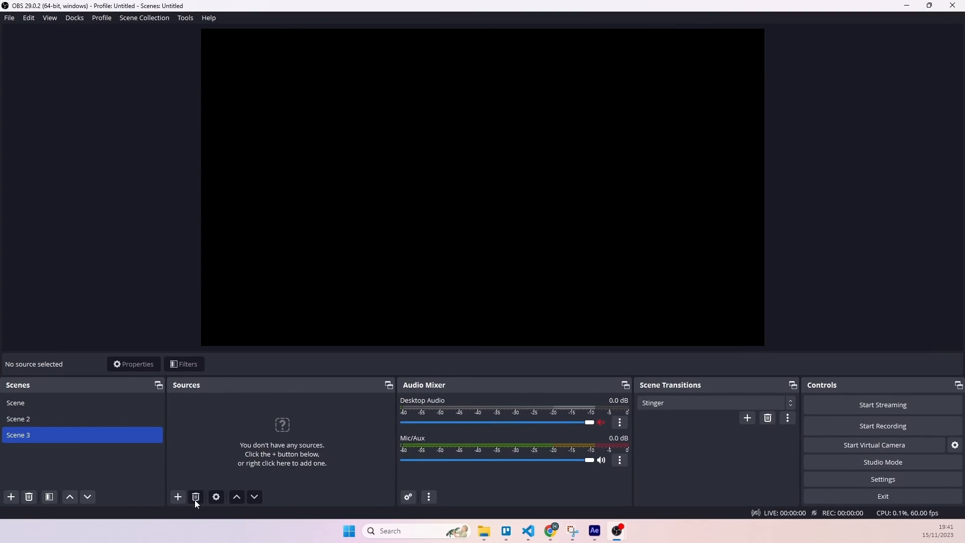
pyautogui.click(182, 498)
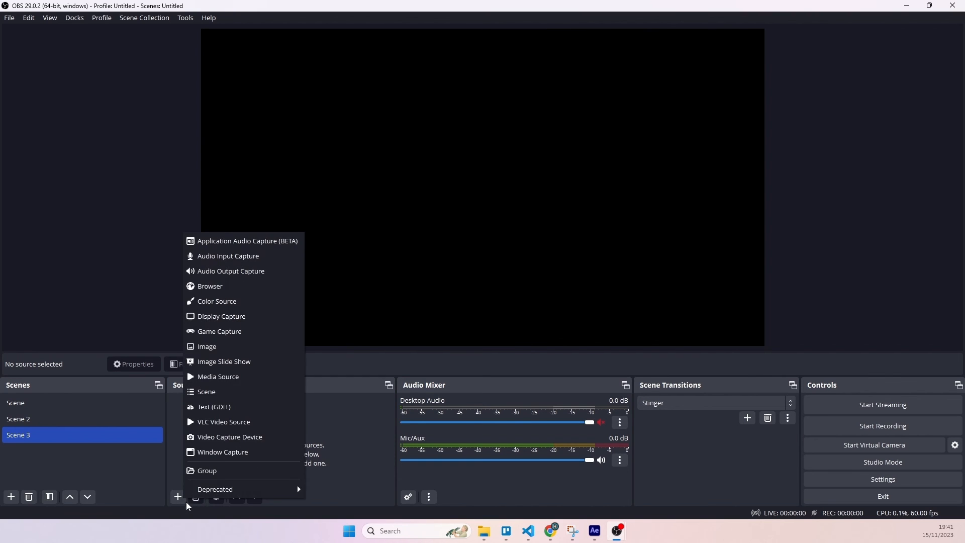
pyautogui.click(225, 287)
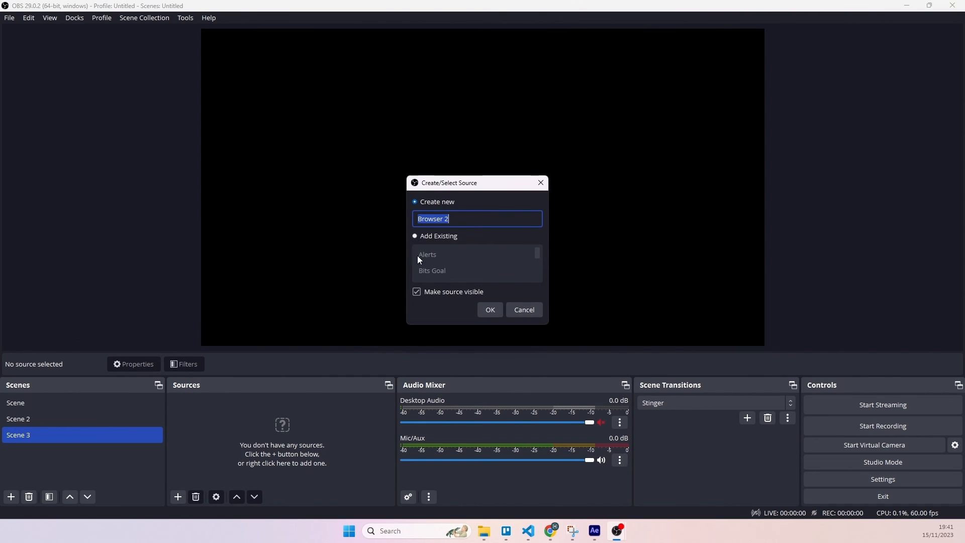
pyautogui.write('Chat widget')
pyautogui.click(488, 305)
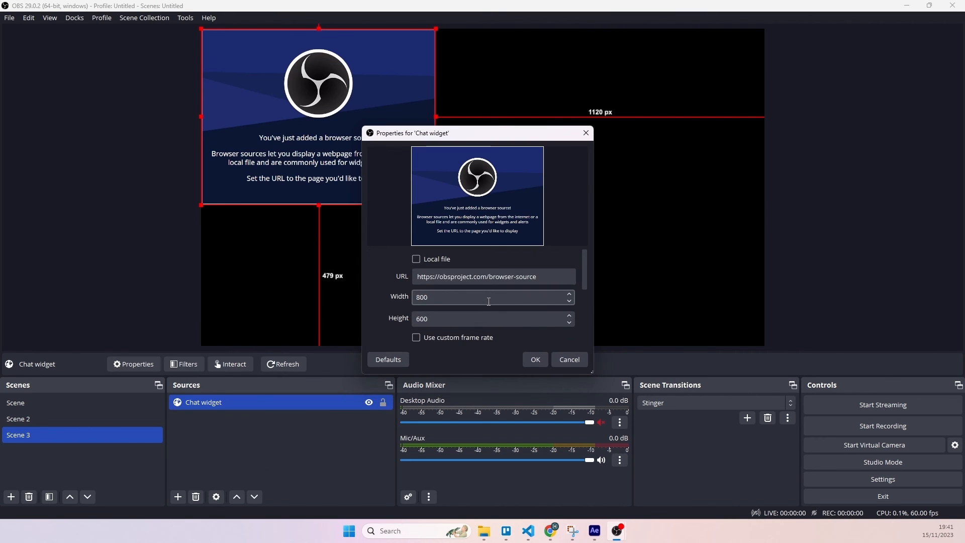
# Step: Paste the private overlay URL into the Chat widget browser source and set its height to 800
pyautogui.tripleClick(491, 278)
pyautogui.hotkey('ctrl', 'v')
pyautogui.moveTo(431, 319); pyautogui.dragTo(408, 320)
pyautogui.write('800')
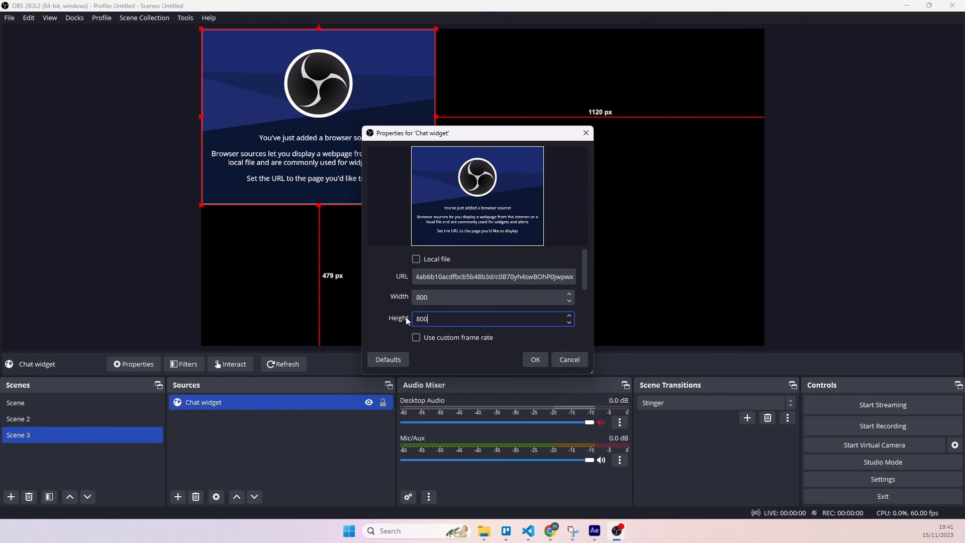